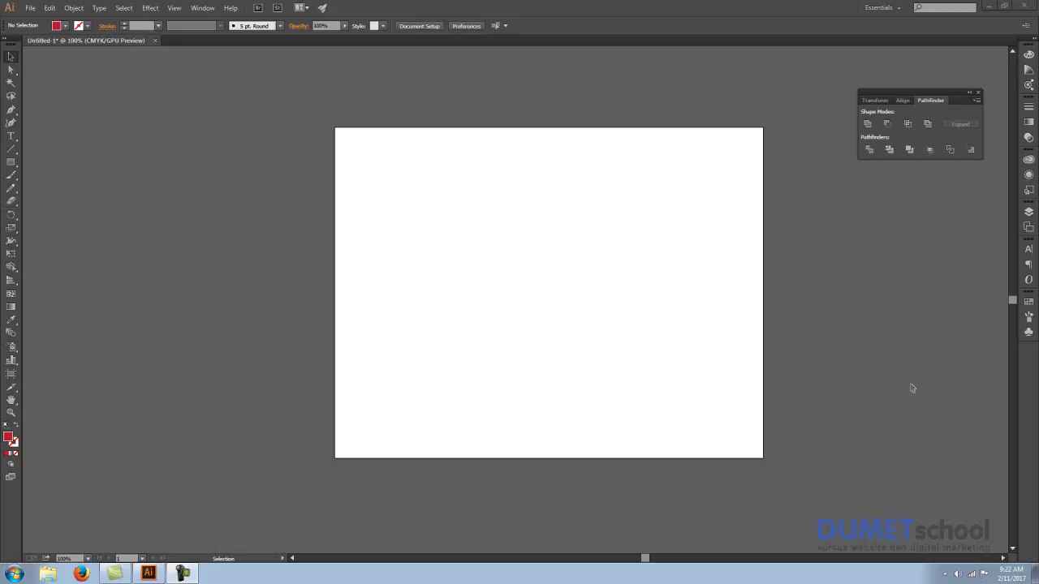
Draw a red circle with the Ellipse tool and drag a copy down-left.
left_click(11, 161)
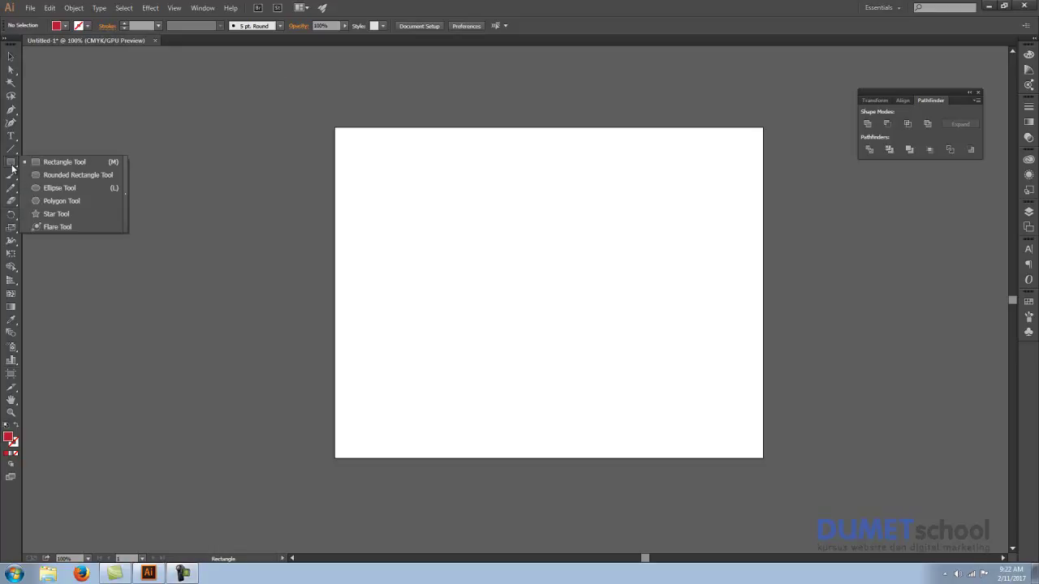
left_click(60, 188)
left_click_drag(501, 211, 568, 276)
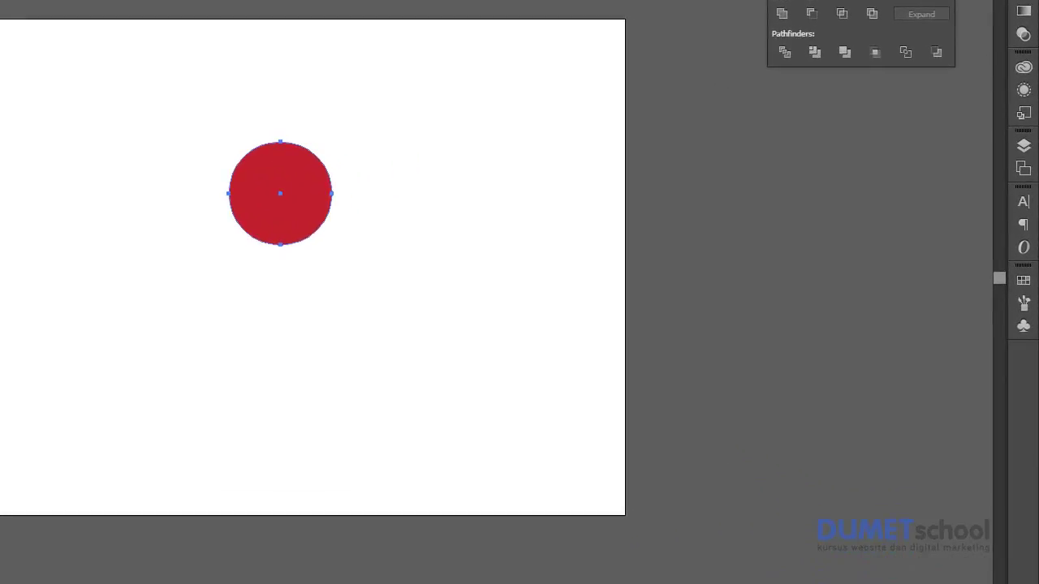
key("v")
mouse_move(324, 233)
left_mouse_down()
mouse_move(221, 307)
mouse_move(266, 353)
left_mouse_up()
Enlarge the upper circle, overlap it onto the other, and select both circles.
left_click(307, 223)
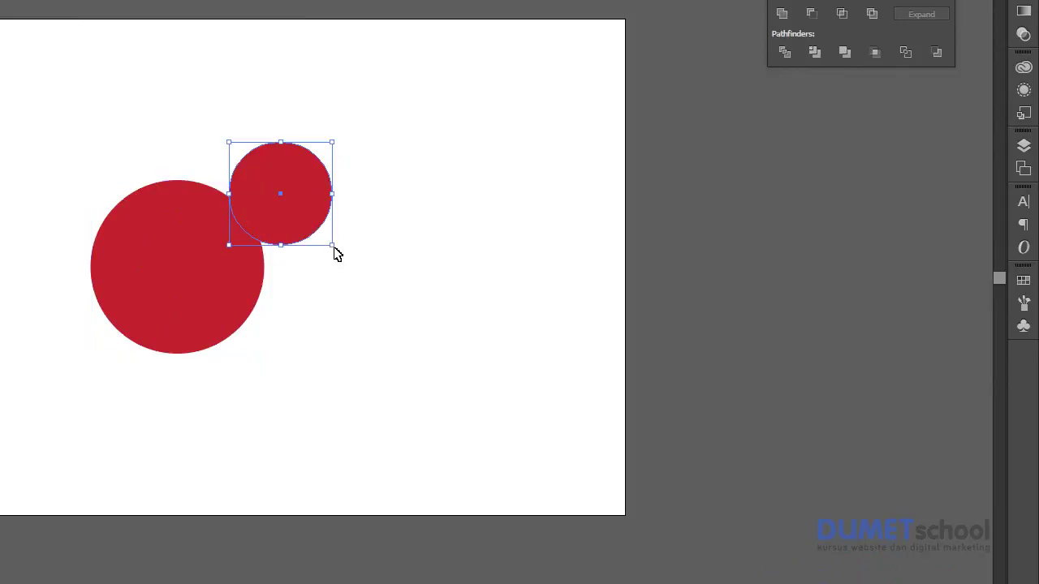
left_click_drag(332, 245, 371, 283)
left_click_drag(266, 263, 231, 276)
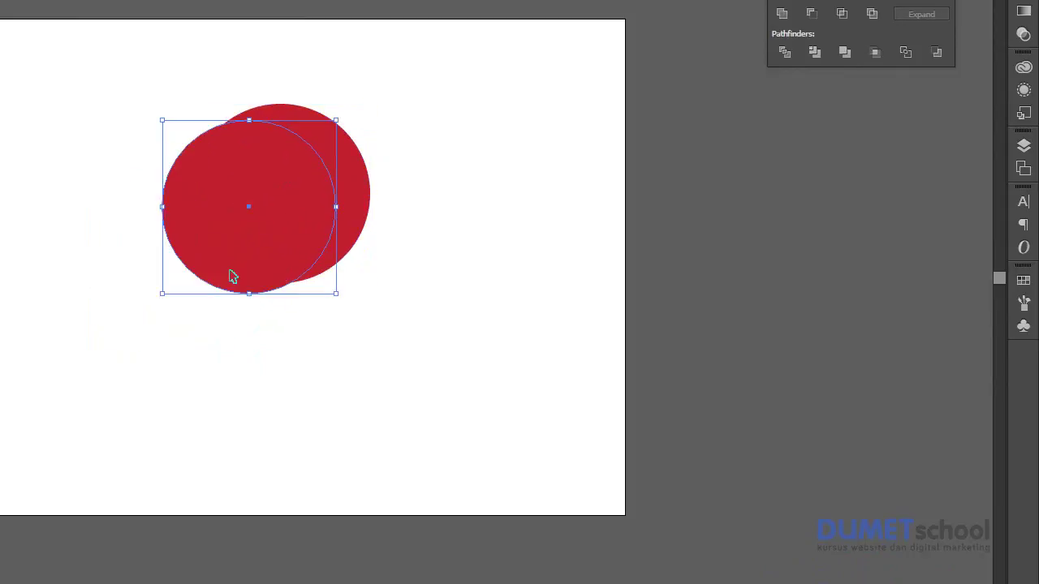
left_click(408, 223)
left_click_drag(401, 149, 20, 324)
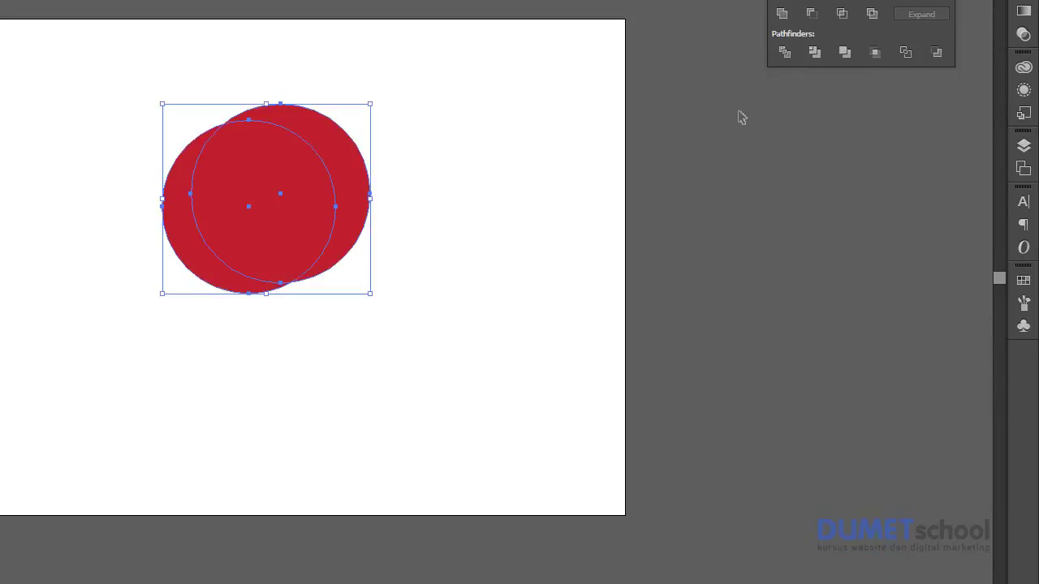
Divide the overlapping circles with Pathfinder and ungroup the resulting pieces.
left_click(793, 58)
right_click(274, 234)
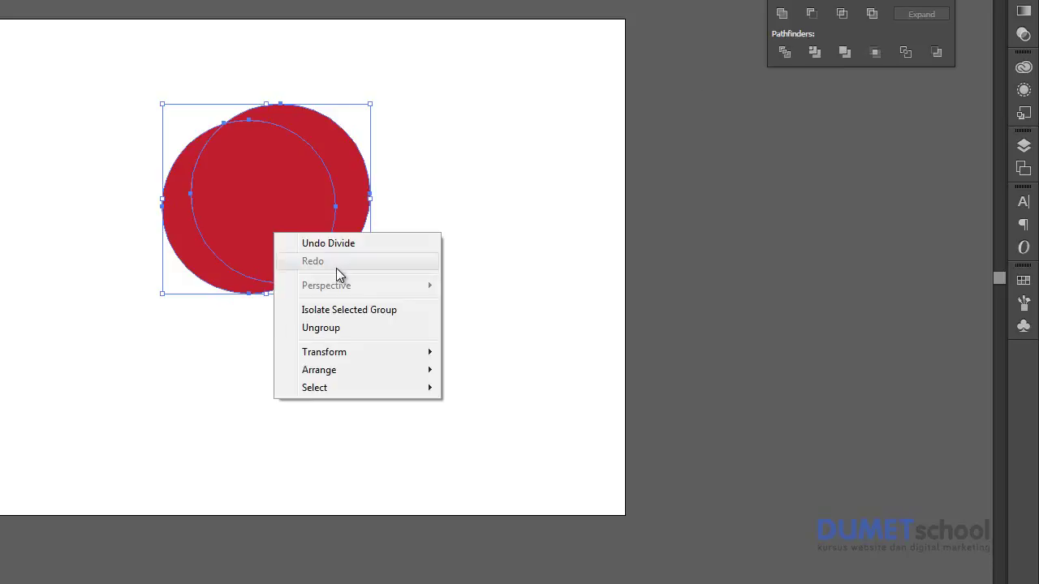
left_click(332, 333)
Delete the inner overlap and the left crescent, keeping the right red crescent selected.
left_click(269, 225)
key("Delete")
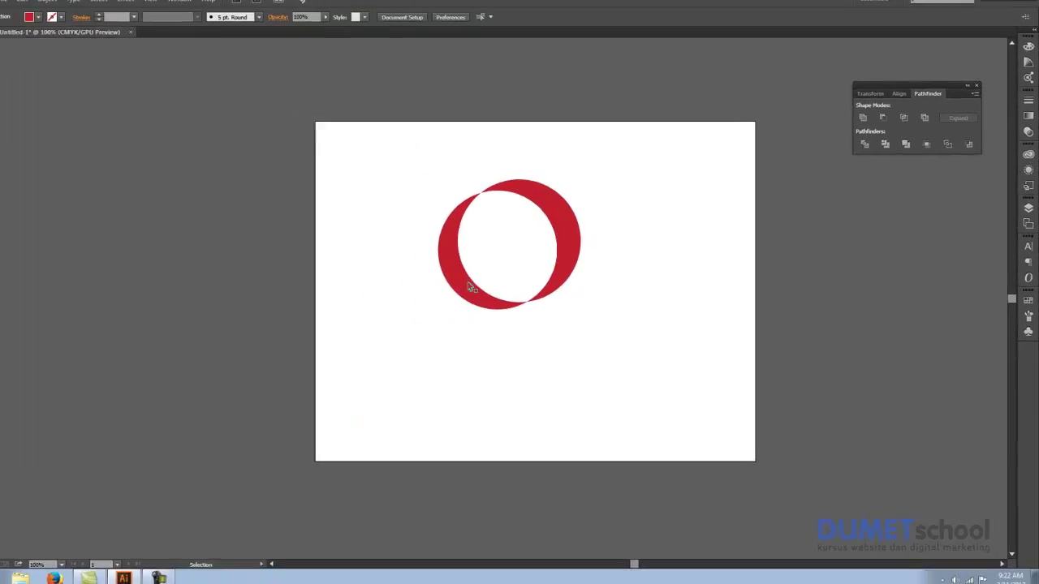
left_click(469, 285)
key("Delete")
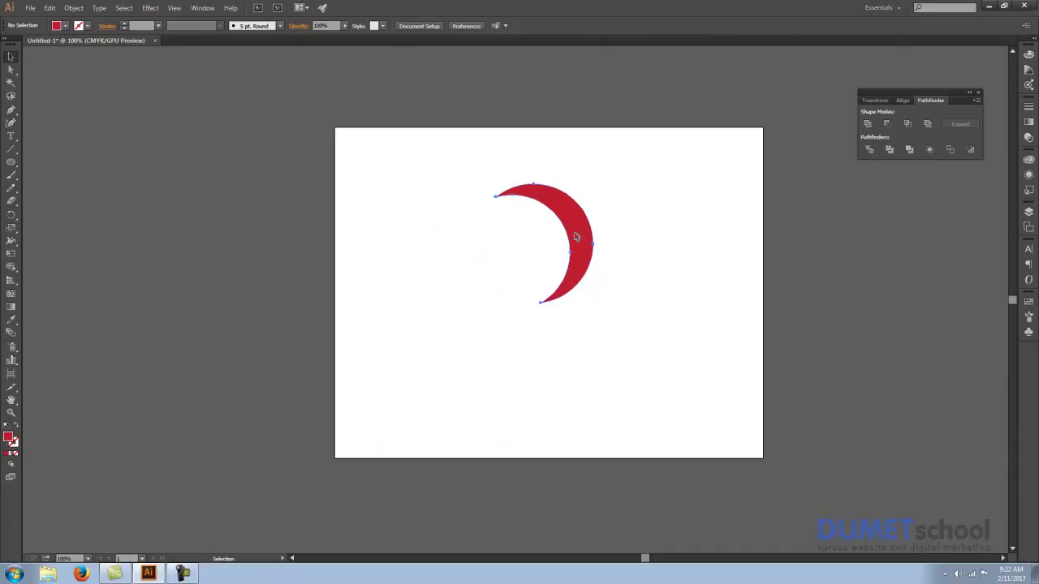
left_click(578, 237)
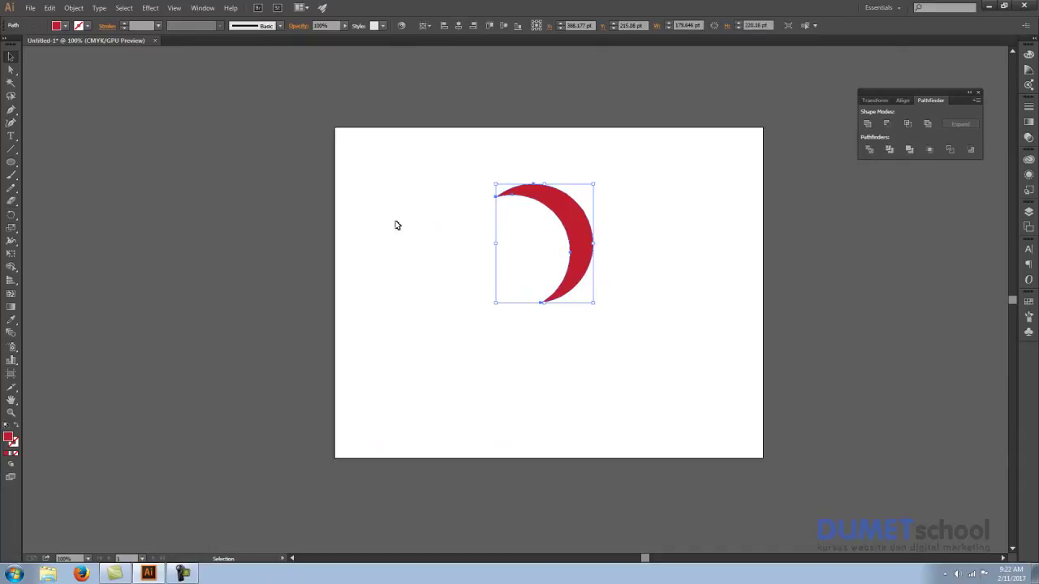
Apply a Transform effect to the crescent with 5 copies rotated -21°.
left_click(151, 8)
mouse_move(184, 95)
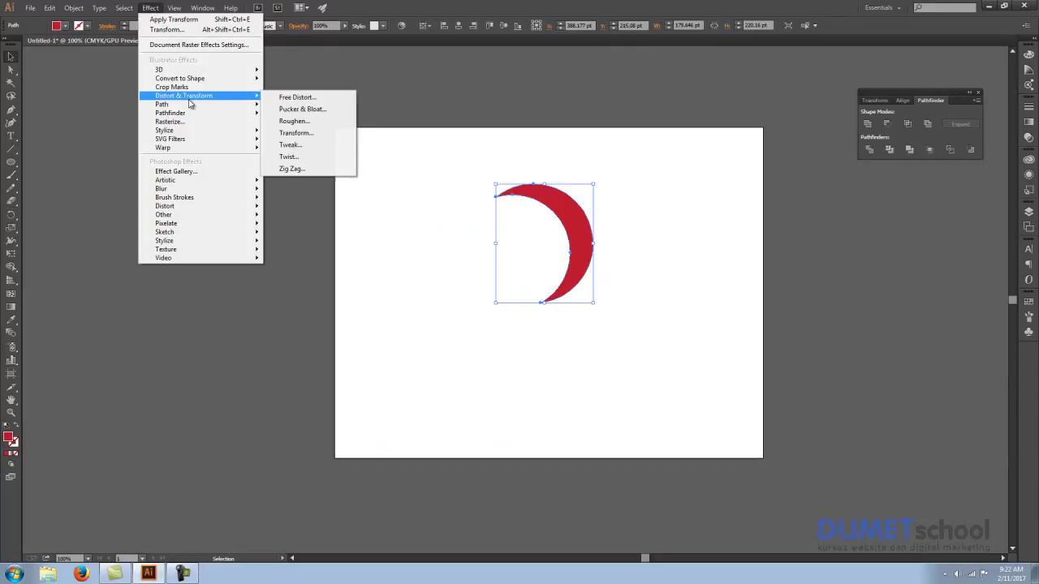
left_click(296, 133)
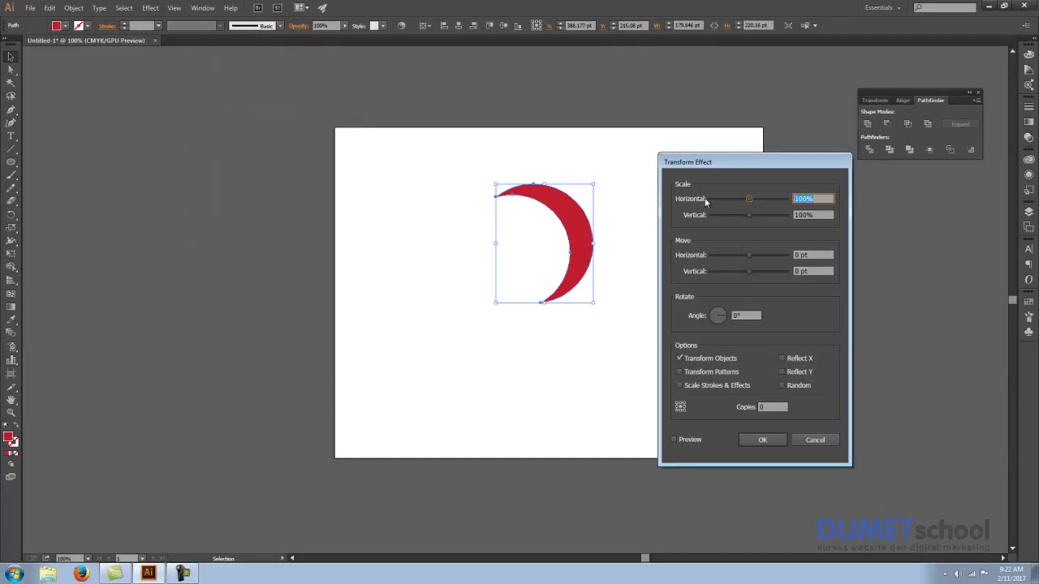
left_click(771, 407)
type("5")
left_click(755, 315)
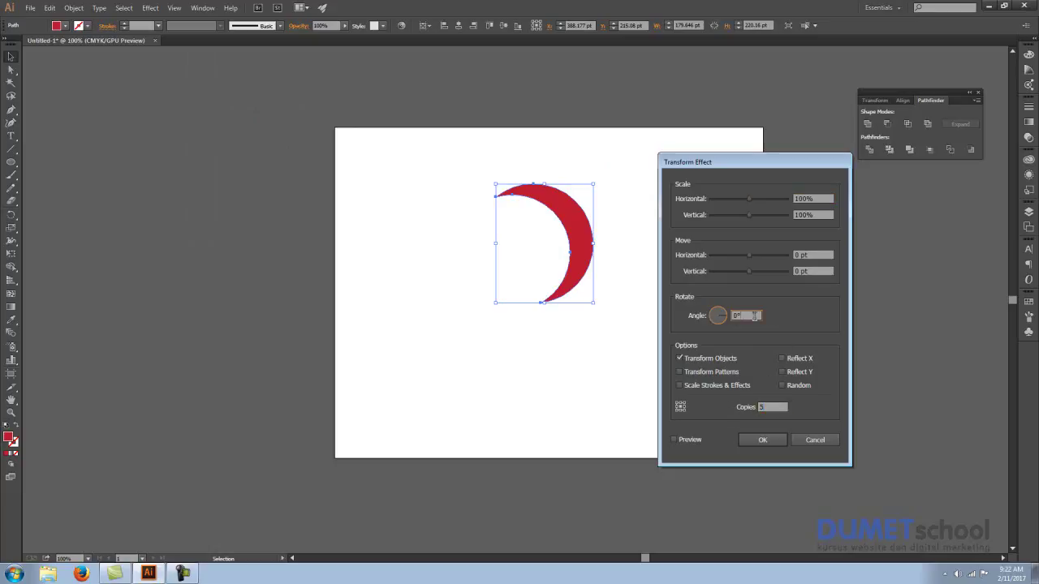
left_click(686, 441)
left_click(743, 315)
key("Up")
key("Up")
key("Up")
key("Up")
key("Up")
key("Up")
key("Up")
key("Up")
key("Up")
key("Up")
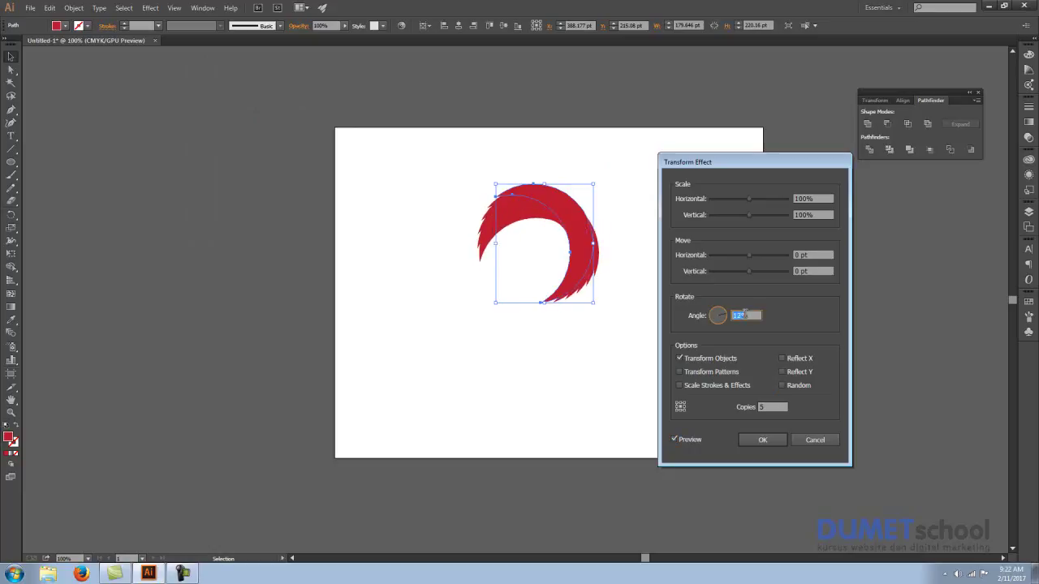
key("Up")
key("Up")
key("Up")
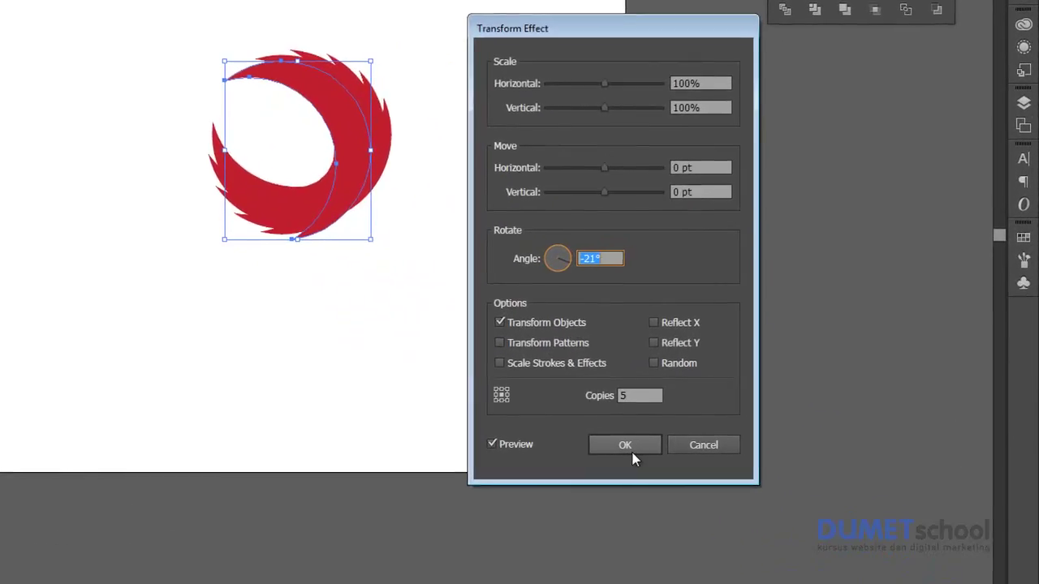
left_click(765, 443)
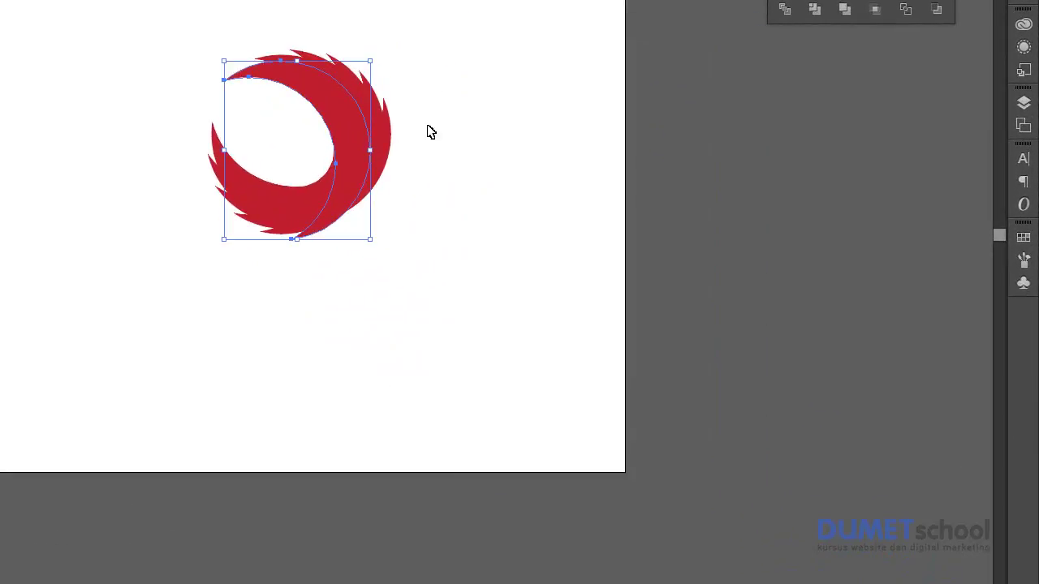
Rotate the feathered ring upright so it looks like raised wings.
left_click_drag(376, 47, 441, 173)
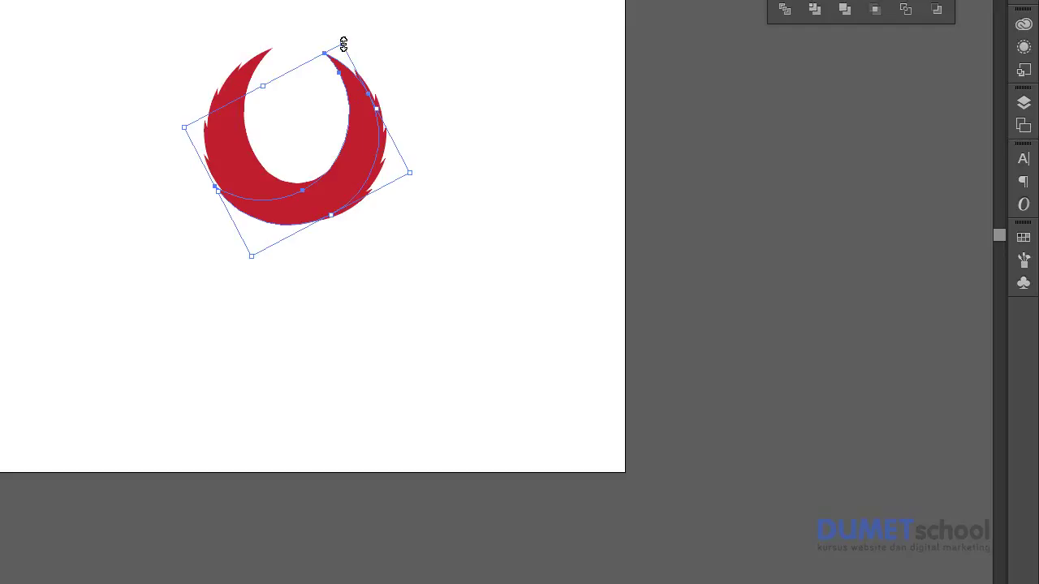
left_click_drag(343, 44, 360, 76)
left_click(606, 257)
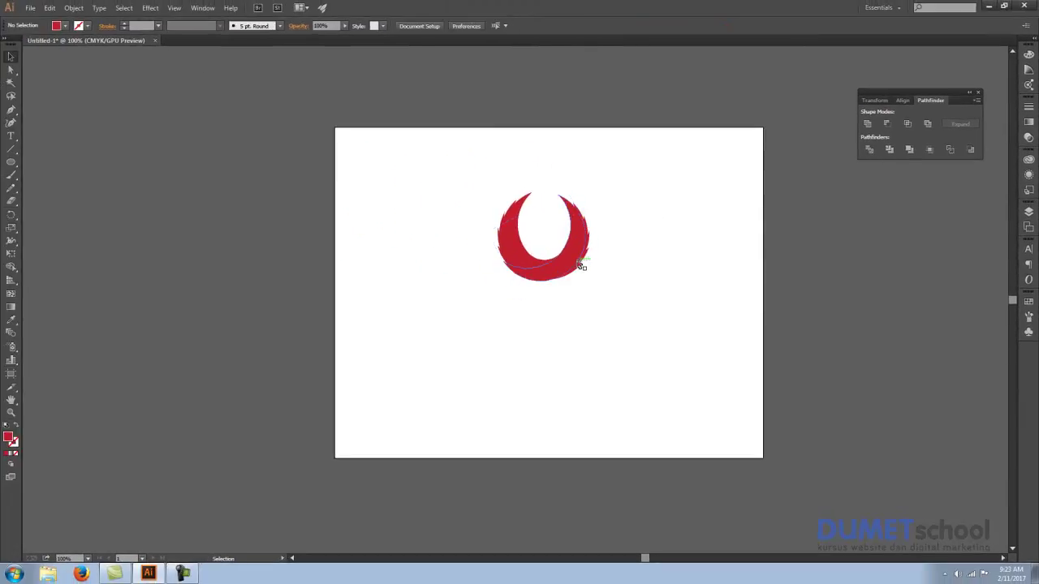
scroll(581, 266, "up", 1)
scroll(587, 252, "up", 1)
left_click(523, 198)
left_click_drag(494, 78, 520, 86)
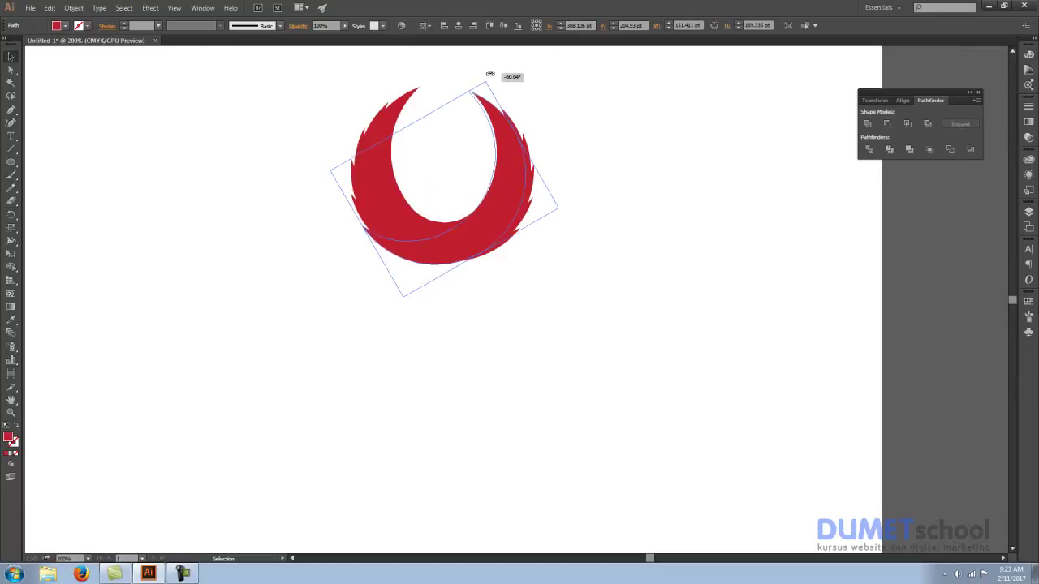
left_click(519, 81)
scroll(571, 269, "down", 1)
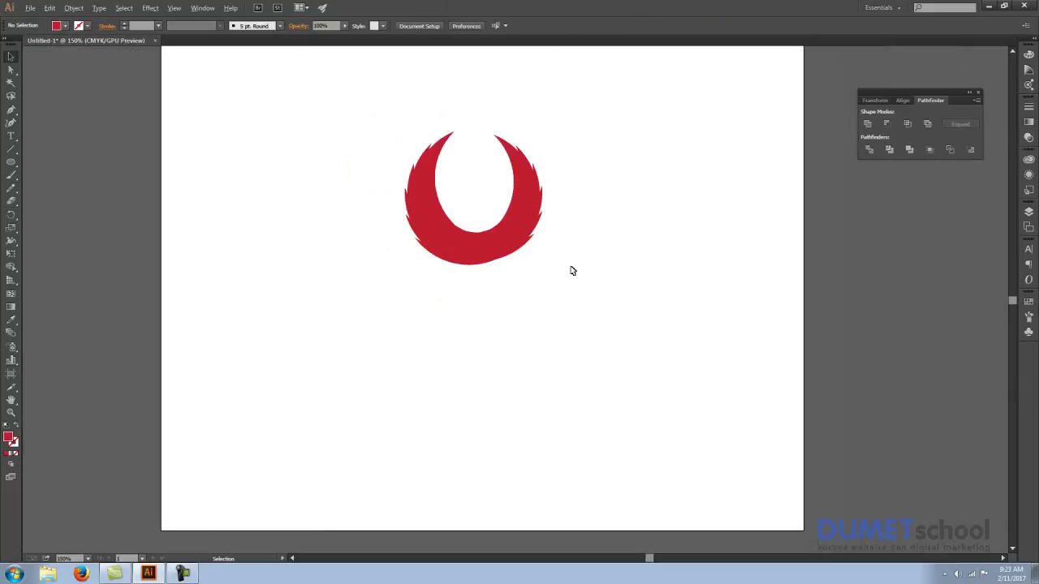
Draw a small red circle inside the ring as the head.
left_click(11, 161)
mouse_move(126, 185)
left_mouse_down()
mouse_move(173, 231)
mouse_move(471, 194)
left_mouse_up()
key("v")
left_click(622, 178)
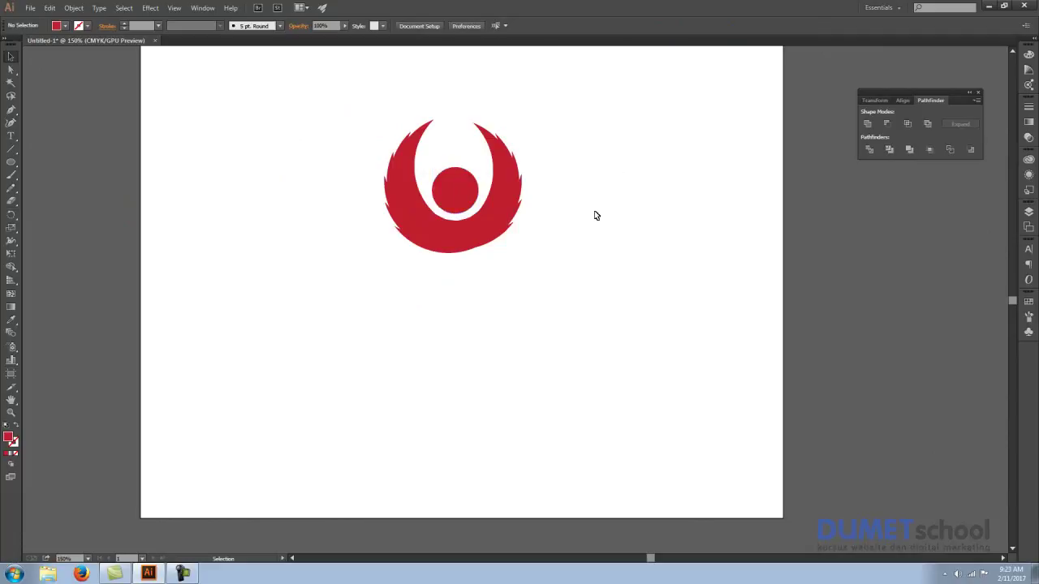
key("ctrl+minus")
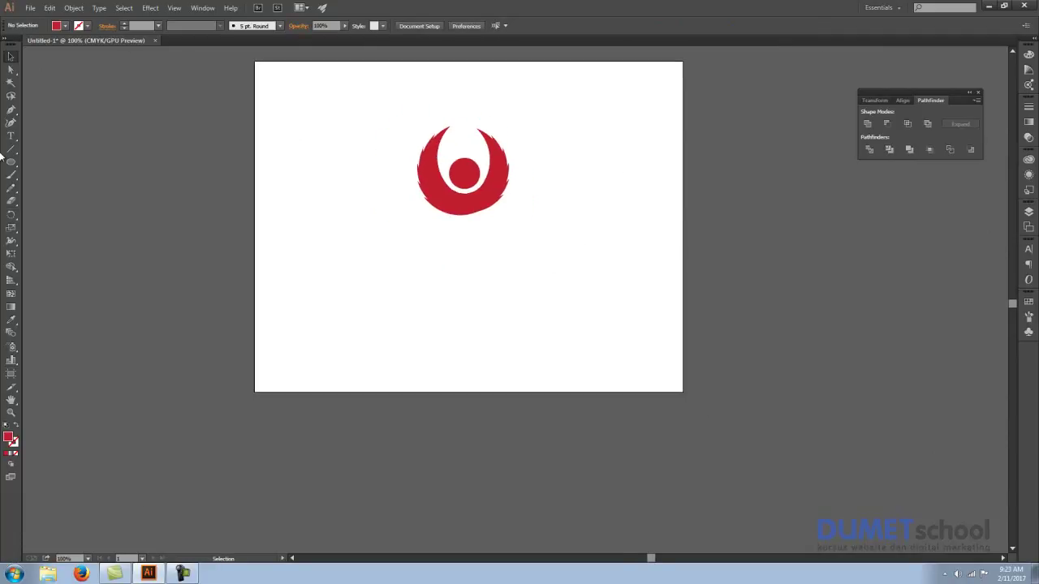
Draw a tall rectangle, round it fully into a pill, and move it under the head.
left_click_drag(10, 161, 30, 165)
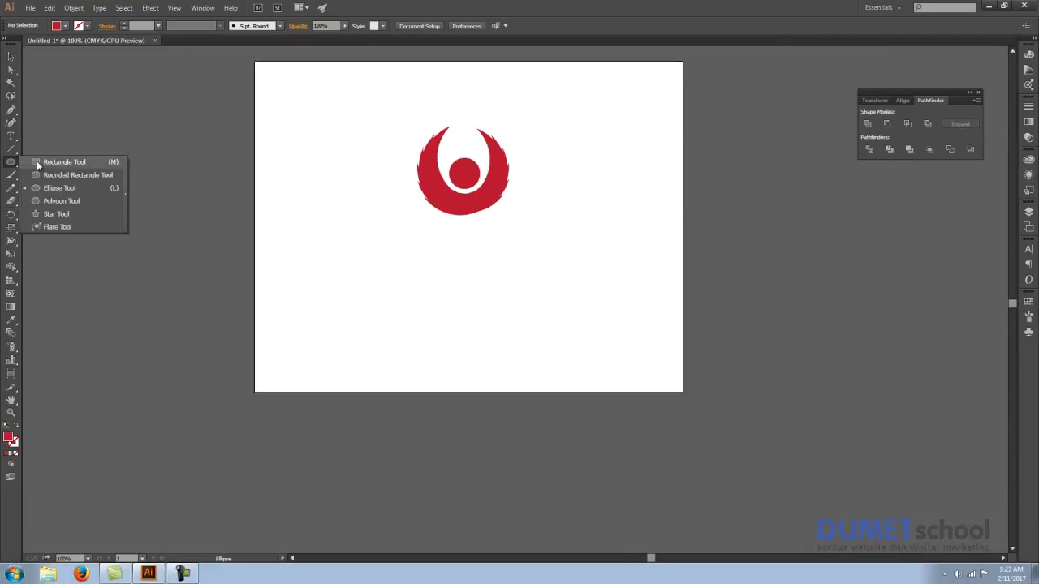
left_click(38, 163)
left_click_drag(455, 223, 482, 307)
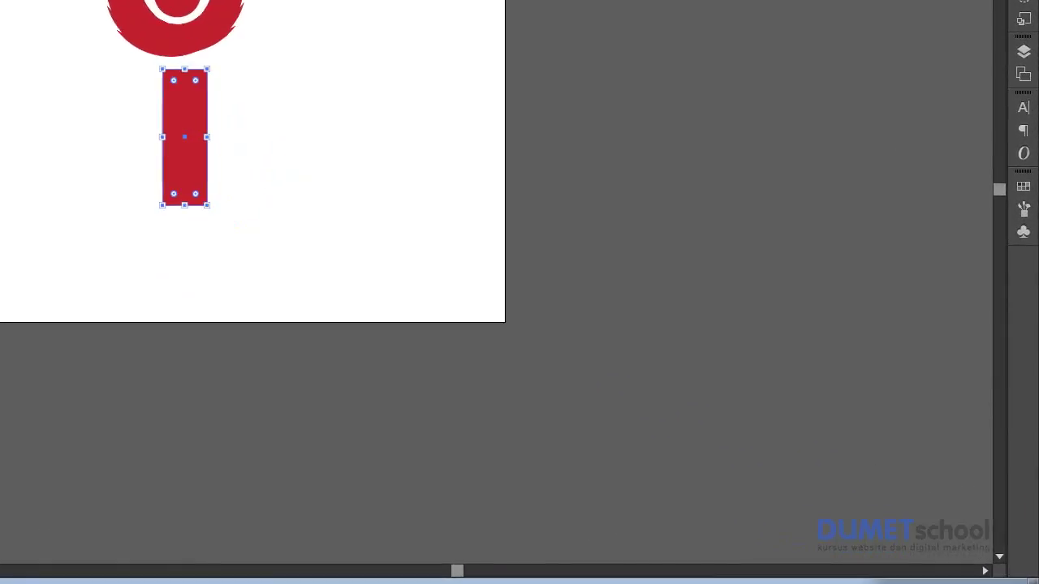
left_click_drag(195, 81, 197, 144)
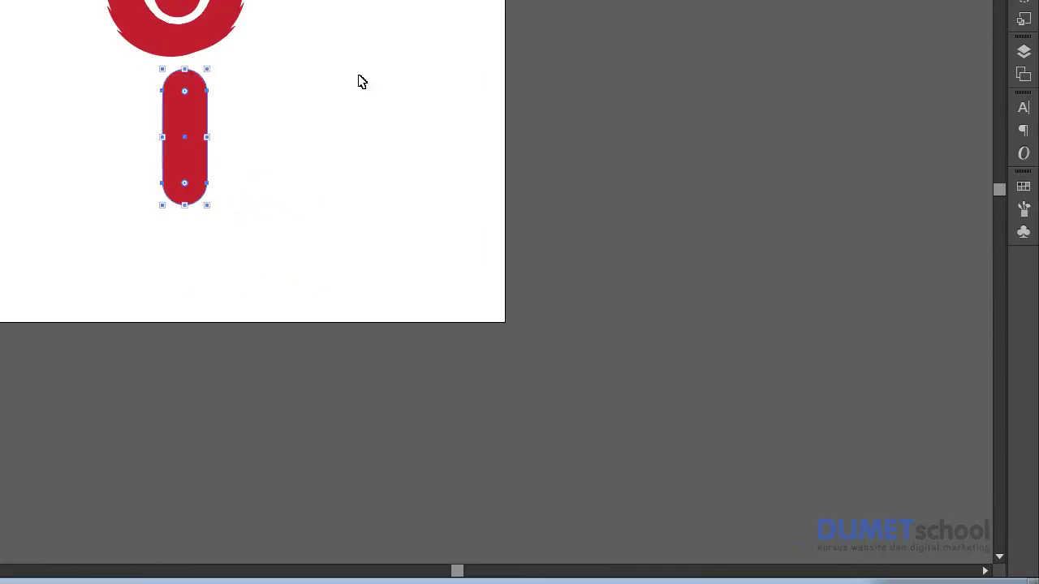
left_click_drag(192, 151, 183, 115)
left_click(341, 53)
Centre the pill and head circle horizontally, aligned to the selection.
left_click(191, 92)
left_click(468, 173, "shift")
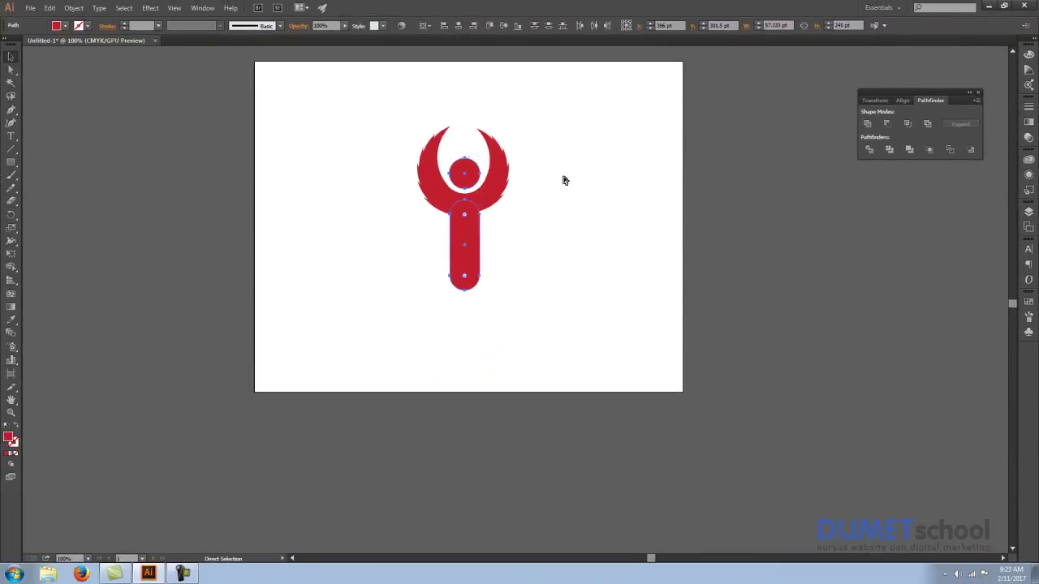
left_click(426, 25)
left_click(436, 40)
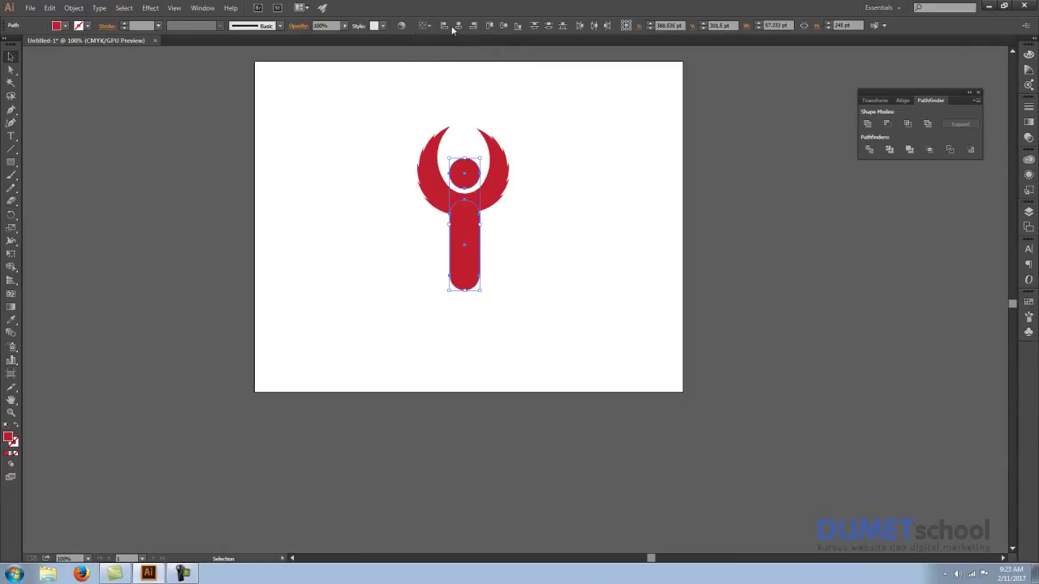
left_click(557, 184)
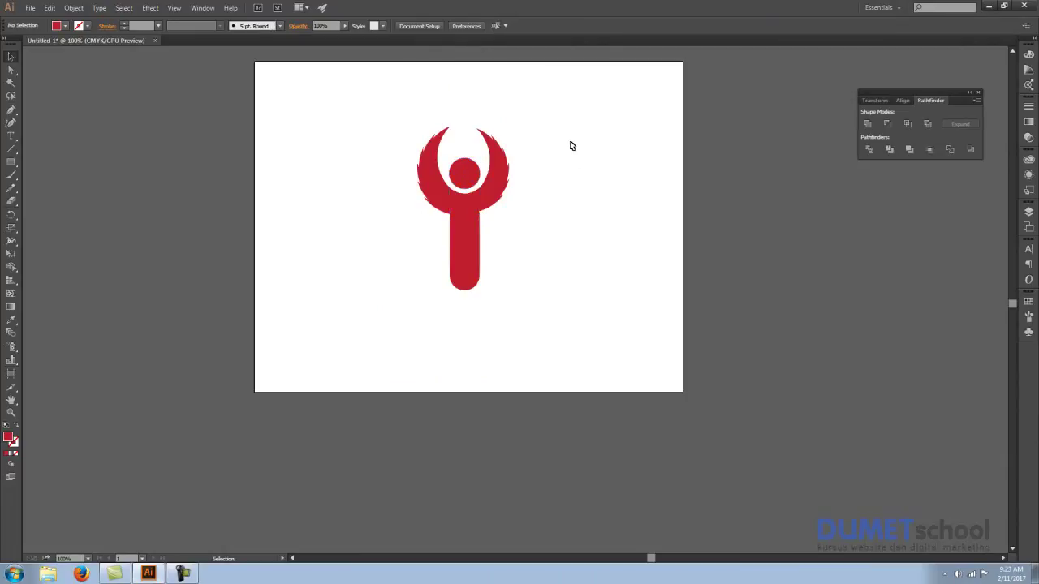
Group all parts of the winged figure and scale the group down proportionally.
left_click_drag(567, 108, 399, 313)
key("a")
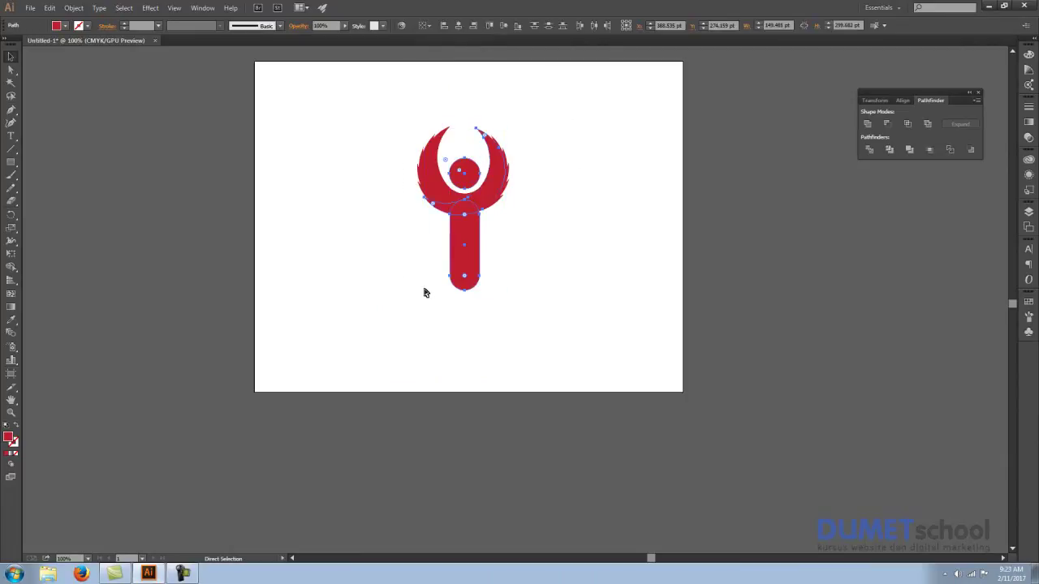
key("ctrl+g")
key("v")
left_click_drag(508, 127, 493, 157)
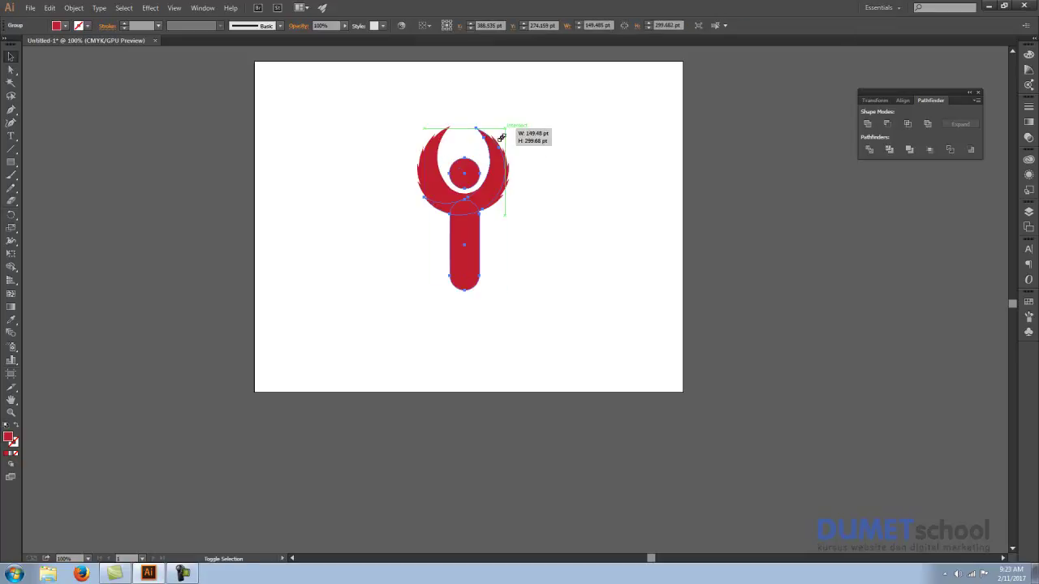
left_click(555, 168)
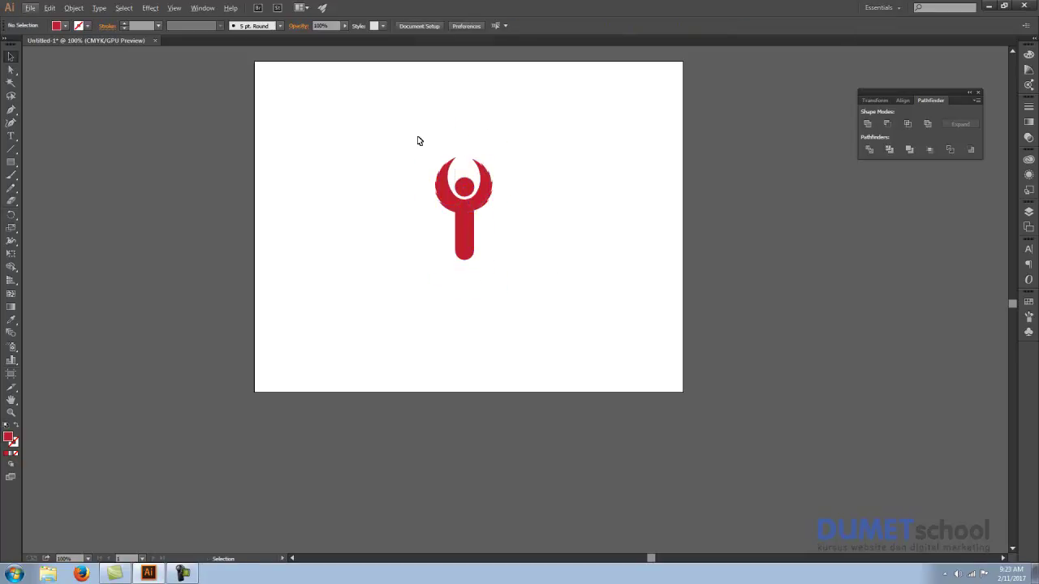
Move the grouped logo to the upper left of the artboard.
left_click_drag(419, 138, 592, 289)
mouse_move(471, 220)
left_mouse_down()
mouse_move(397, 199)
mouse_move(371, 177)
left_mouse_up()
left_click(488, 169)
scroll(434, 169, "up", 1)
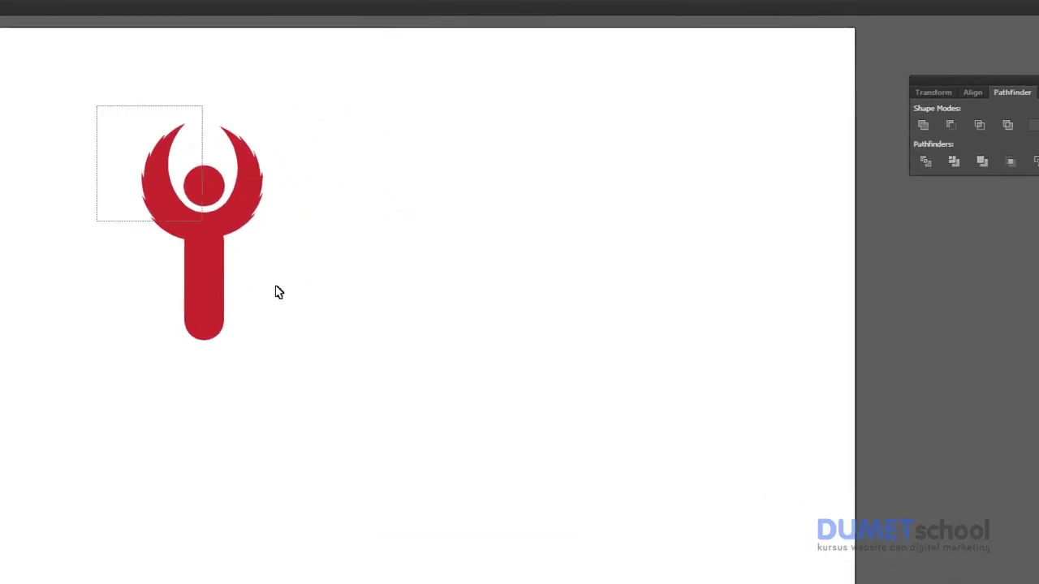
key("ctrl+a")
left_click(348, 281)
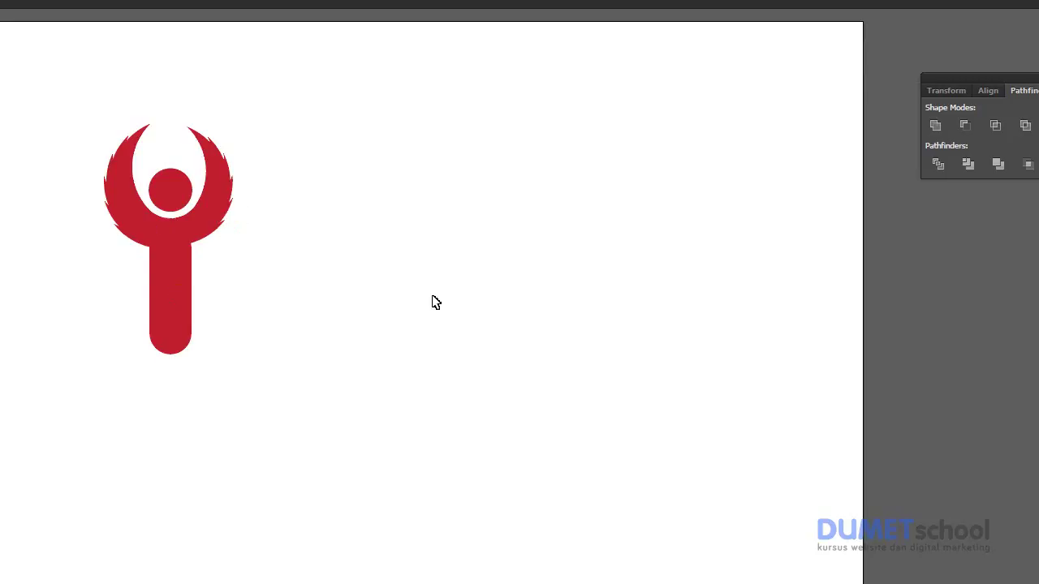
left_click_drag(51, 89, 387, 461)
left_click_drag(163, 297, 362, 461)
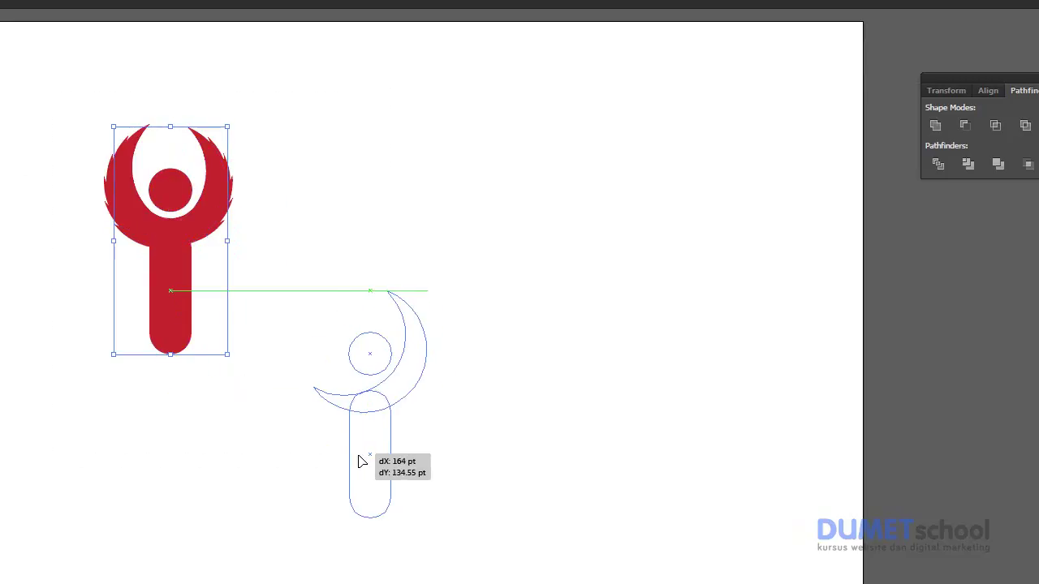
left_click(541, 336)
left_click_drag(180, 214, 477, 568)
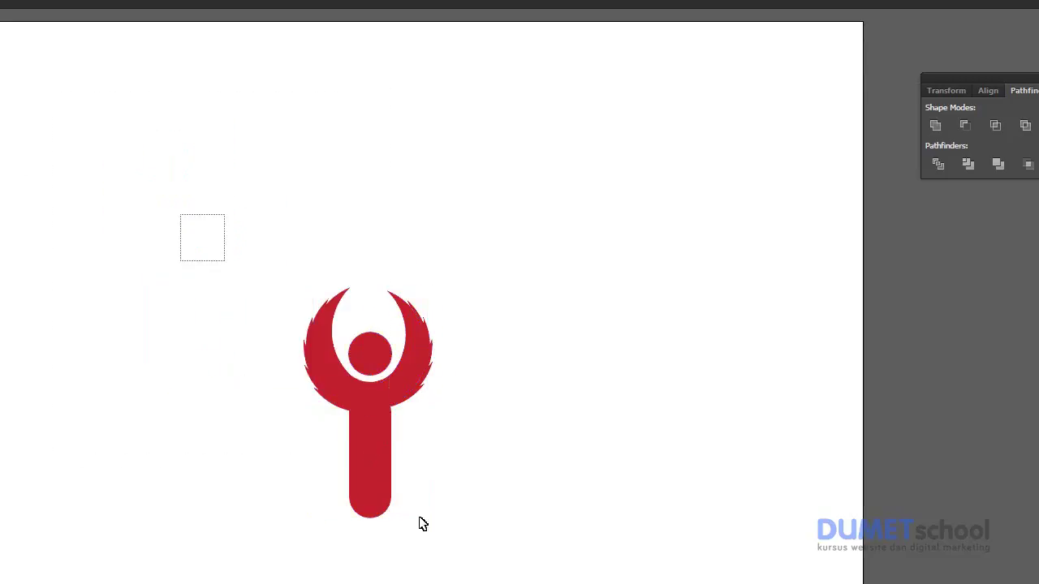
left_click_drag(366, 462, 169, 262)
left_click(472, 303)
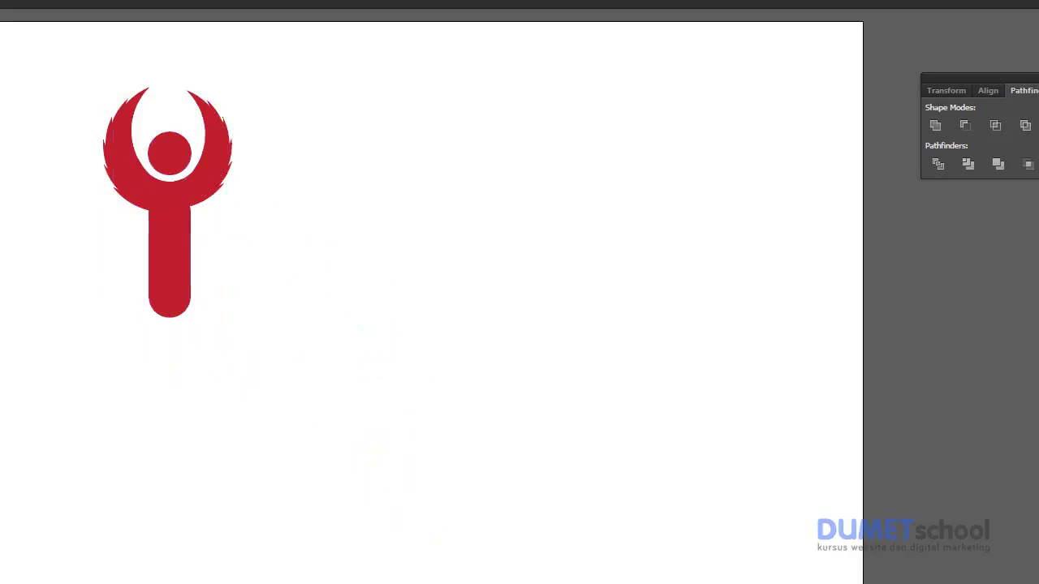
Type 'INDIAN PASIFIC', enlarge it and place it beneath the logo.
left_click(289, 258)
type("IAN PASIFIC")
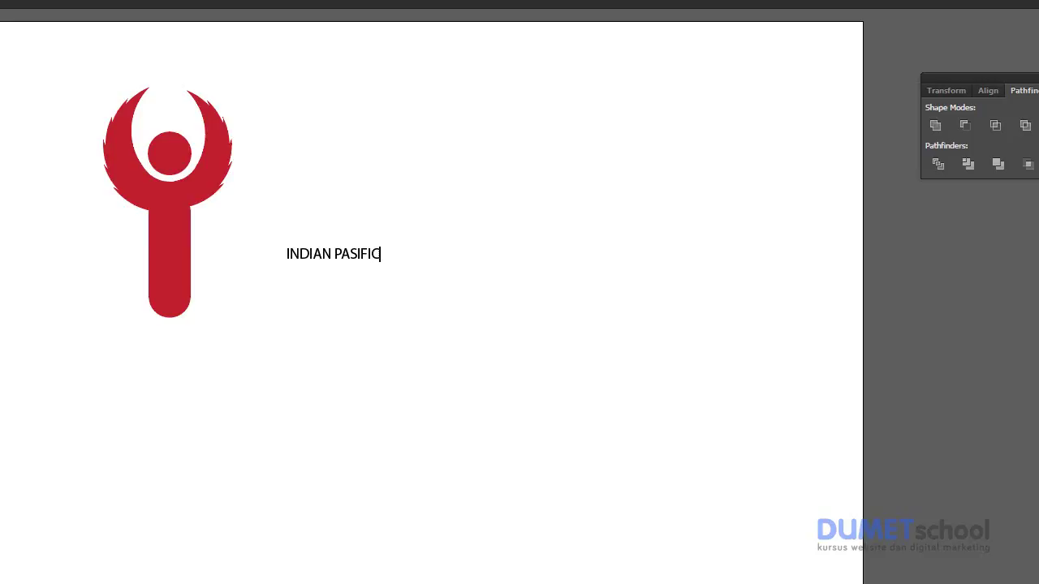
key("Escape")
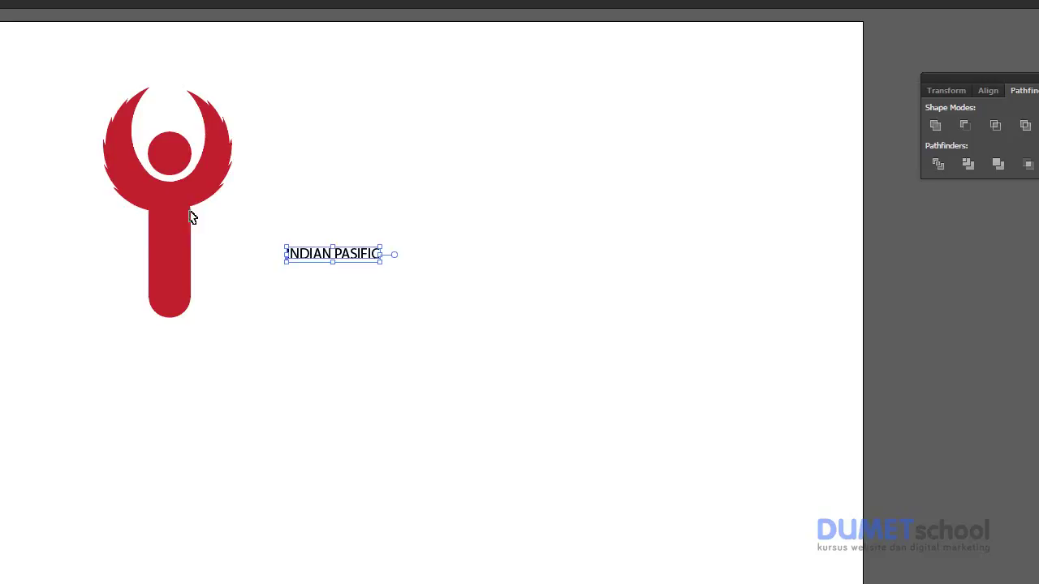
left_click(380, 268)
left_click(369, 257)
left_click_drag(381, 261, 487, 331)
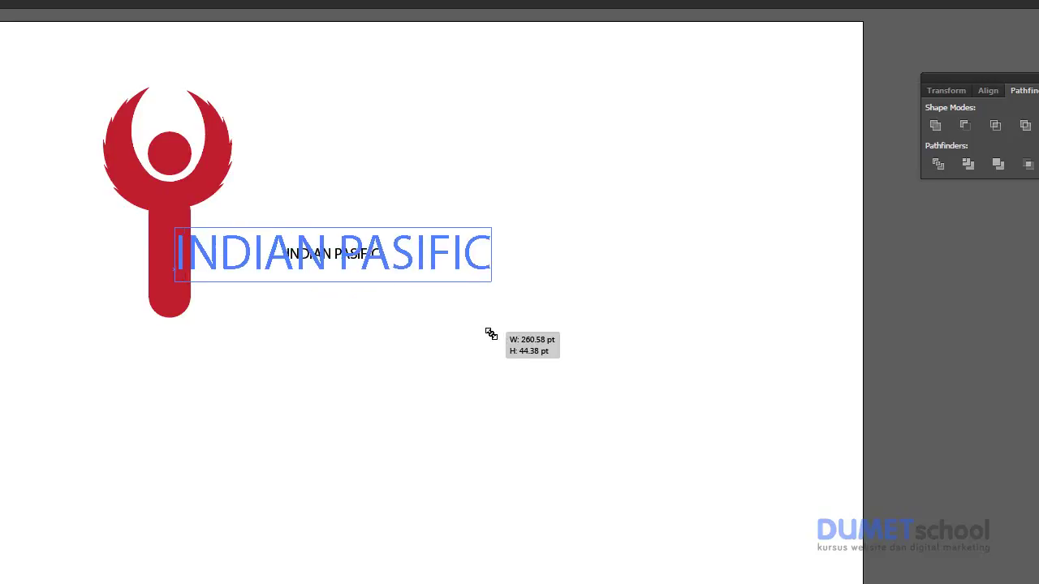
mouse_move(416, 256)
left_mouse_down()
mouse_move(290, 352)
mouse_move(273, 351)
left_mouse_up()
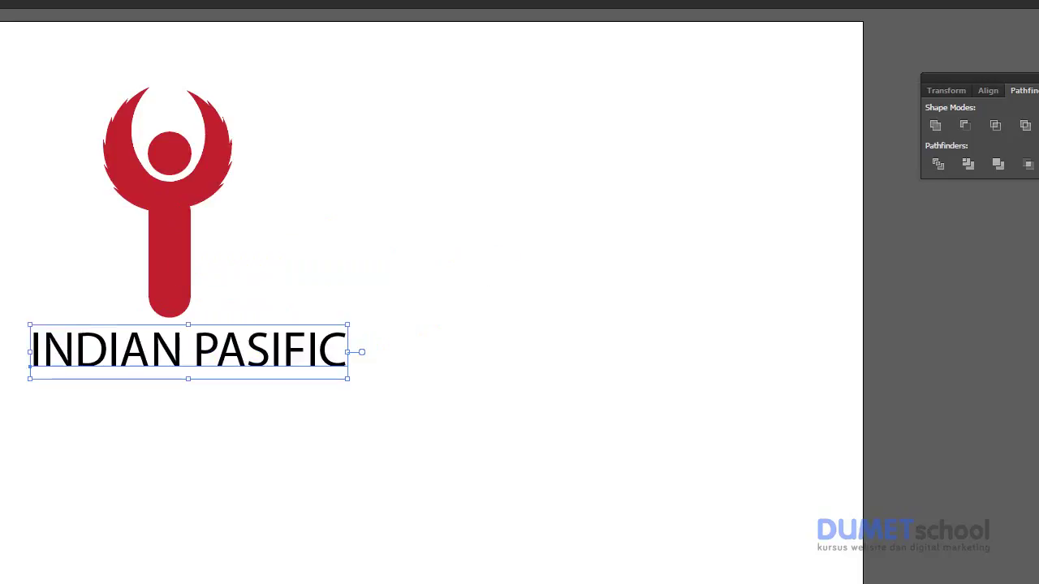
Colour the text with the logo's red using the Eyedropper, then enlarge and lower it.
key("i")
left_click(163, 223)
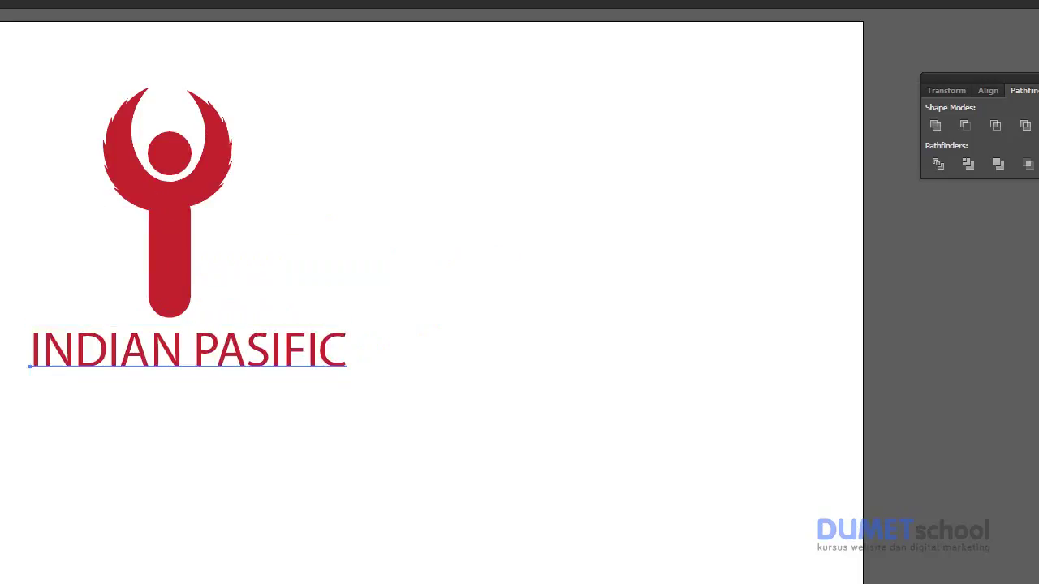
left_click_drag(347, 379, 434, 394)
left_click_drag(345, 359, 475, 430)
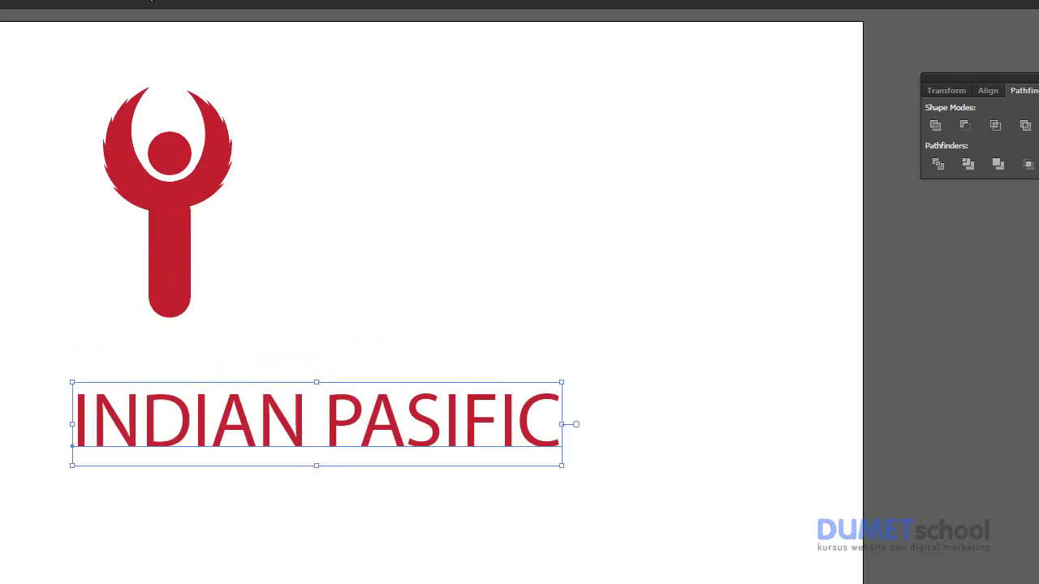
left_click(129, 2)
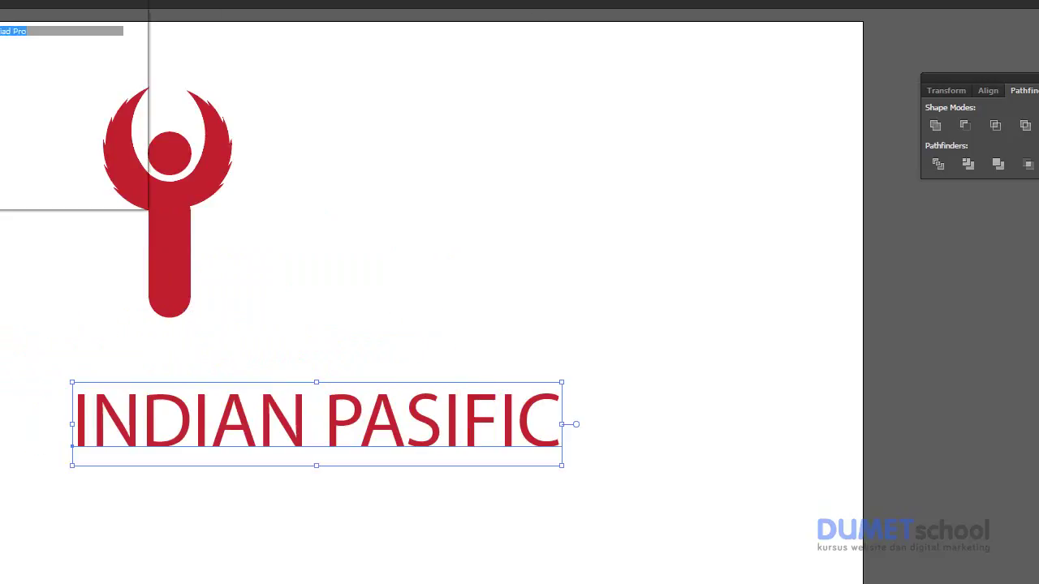
Widen the text's tracking, switch it to bold Norwester, and move it closer under the logo.
key("Up")
key("Up")
key("Up")
key("Up")
key("Up")
key("Up")
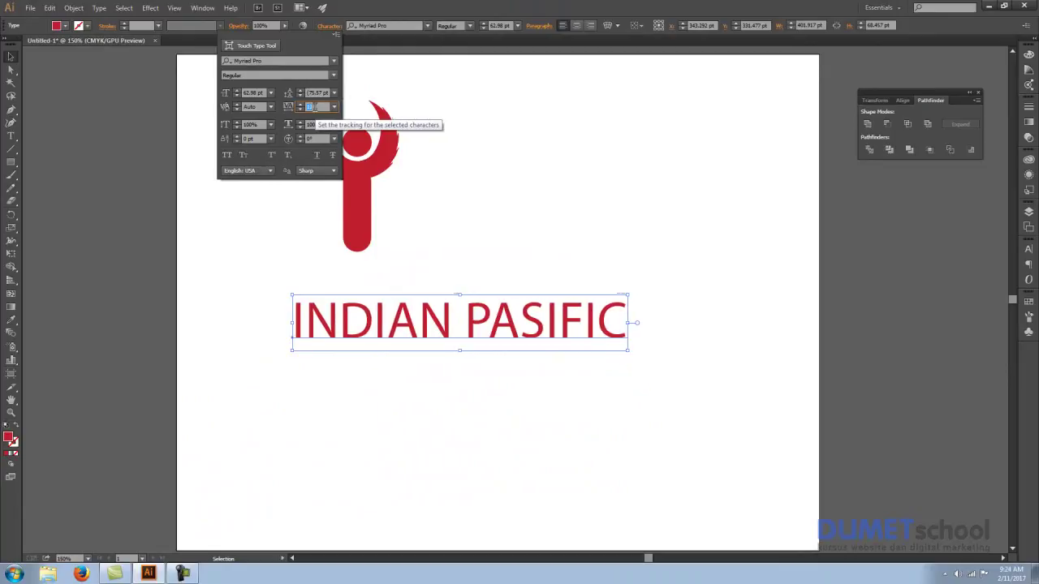
key("Up")
key("Up")
key("Up")
key("Up")
key("Up")
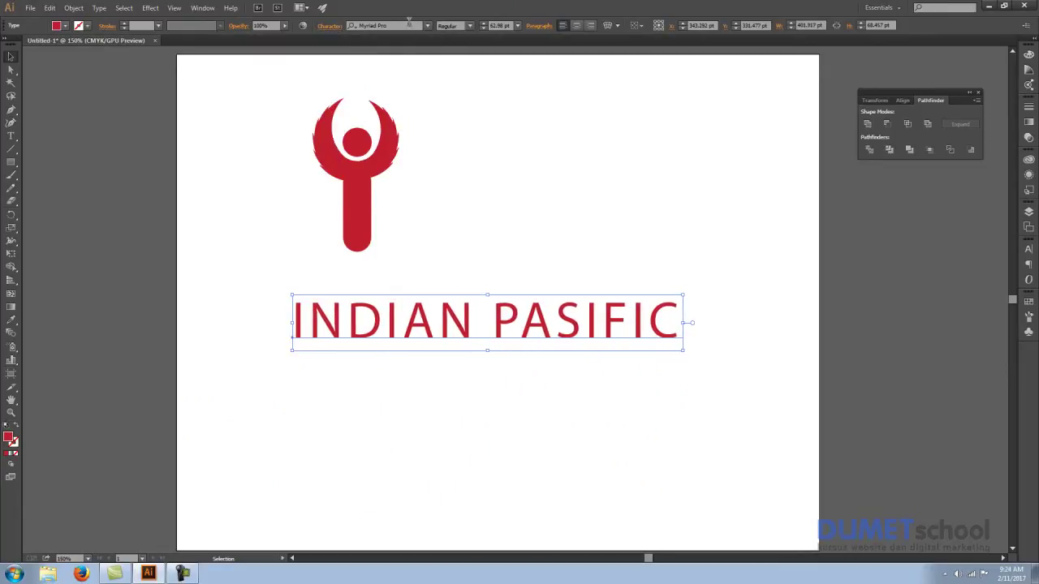
key("Return")
left_click(408, 20)
key("Down")
key("Down")
key("Down")
key("Down")
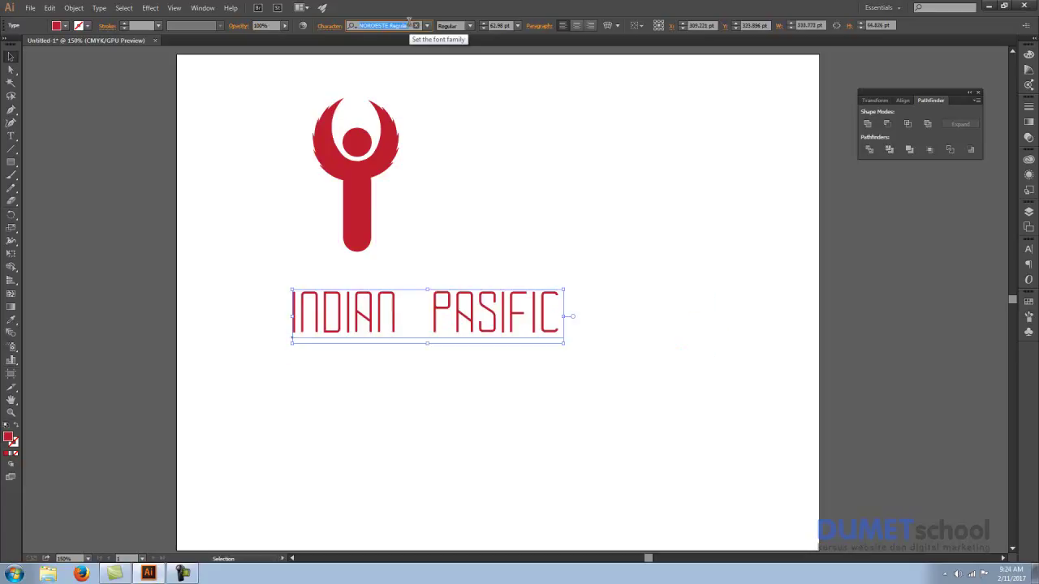
key("Down")
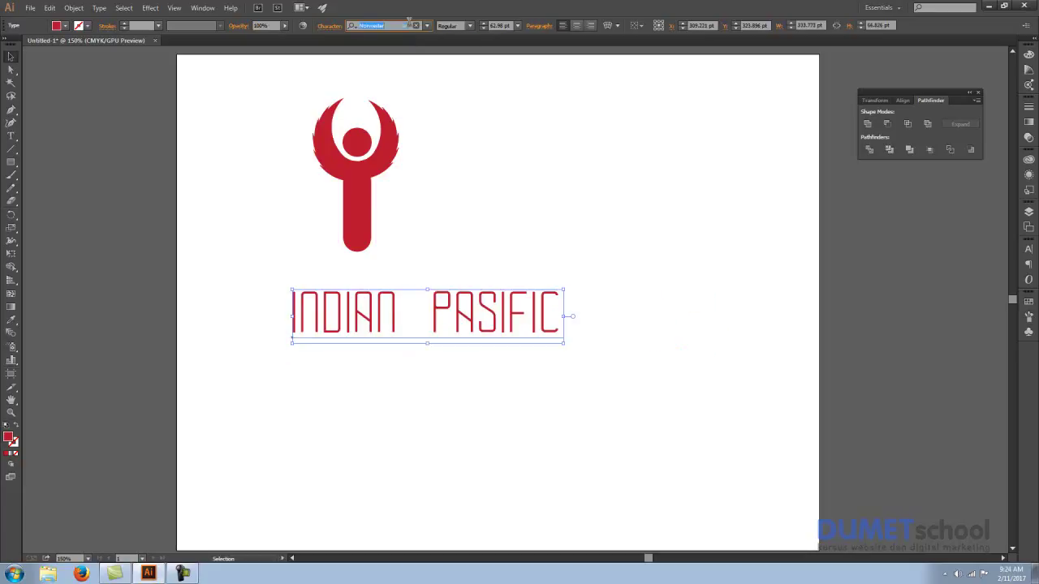
left_click(512, 234)
left_click_drag(484, 320, 497, 300)
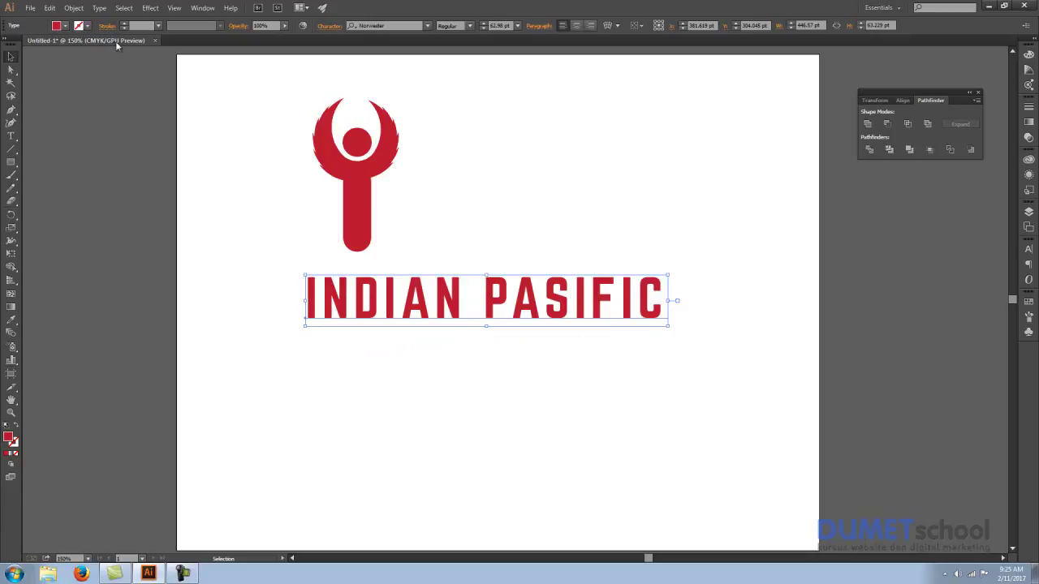
Expand the INDIAN PASIFIC text into outlines and ungroup the letters.
left_click(74, 8)
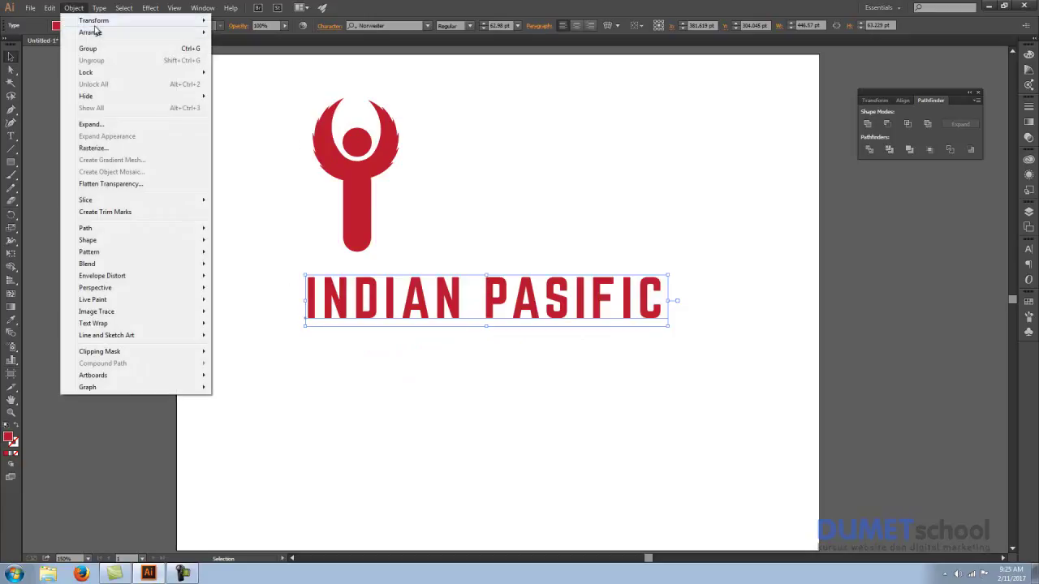
left_click(109, 128)
left_click(489, 348)
scroll(304, 301, "up", 3)
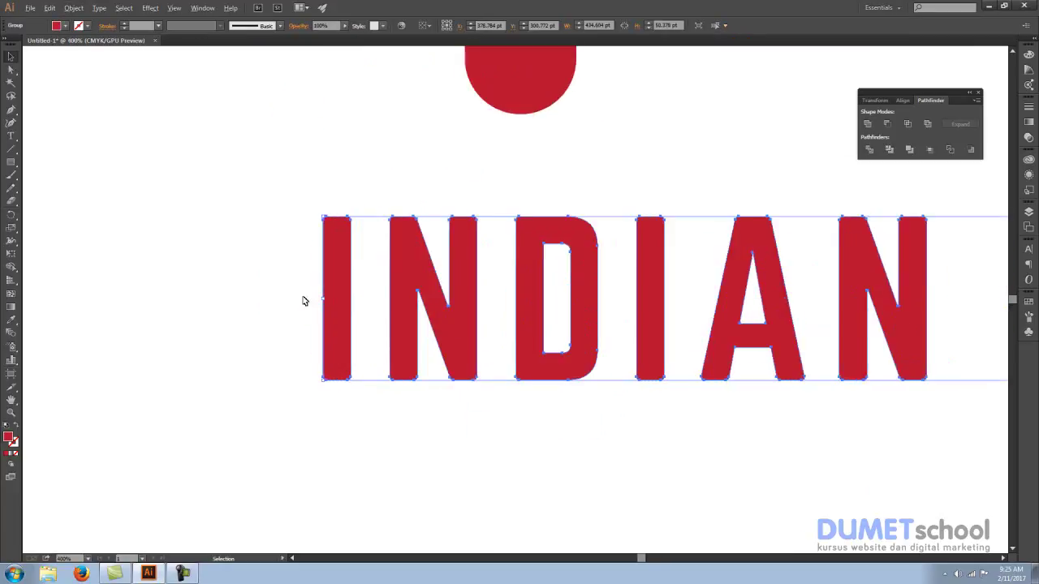
right_click(343, 273)
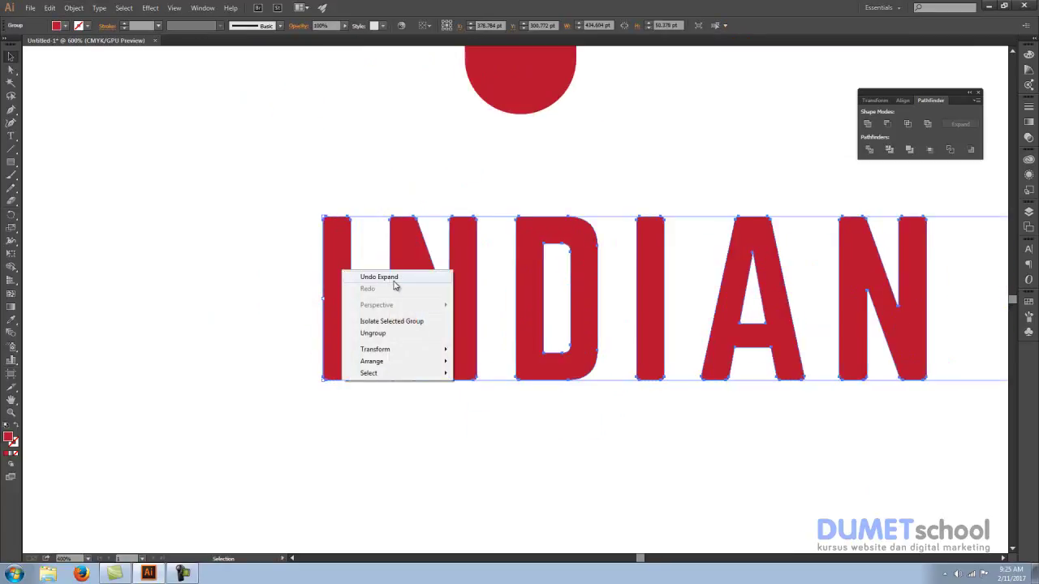
left_click(375, 334)
left_click(447, 436)
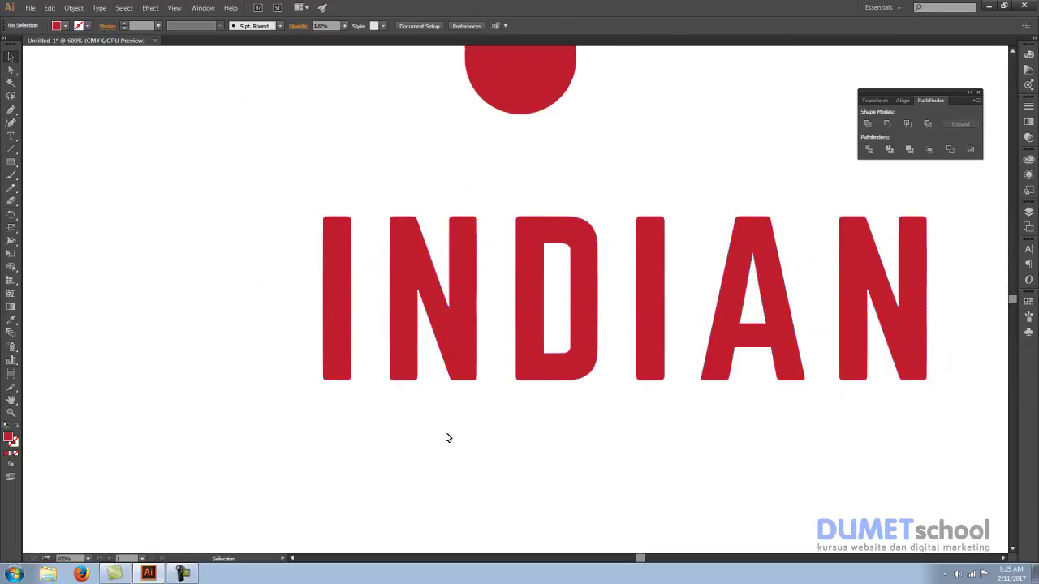
Move the winged figure to sit centred above the lettering.
mouse_move(585, 408)
left_mouse_down()
mouse_move(476, 404)
mouse_move(339, 375)
left_mouse_up()
scroll(336, 376, "down", 2)
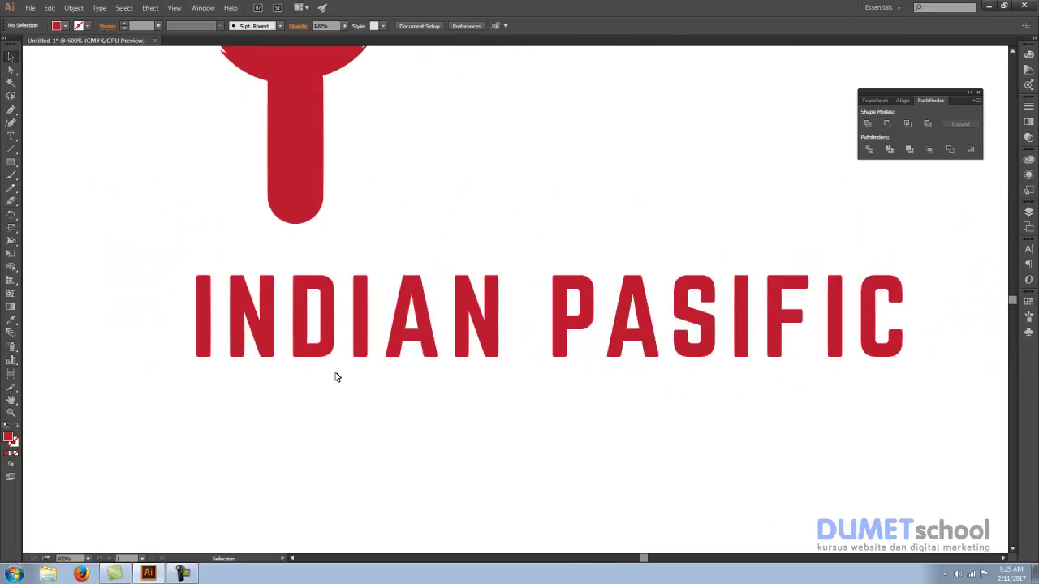
scroll(336, 376, "down", 2)
left_click_drag(313, 252, 441, 268)
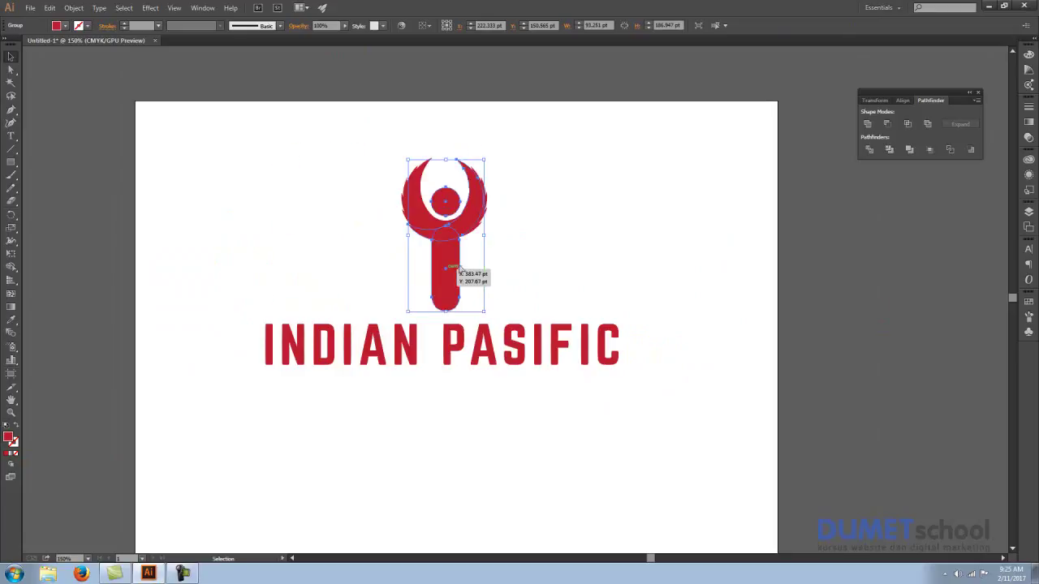
Select the winged figure and lettering together and group them.
left_click(625, 246)
scroll(624, 246, "down", 1)
left_click_drag(304, 184, 738, 369)
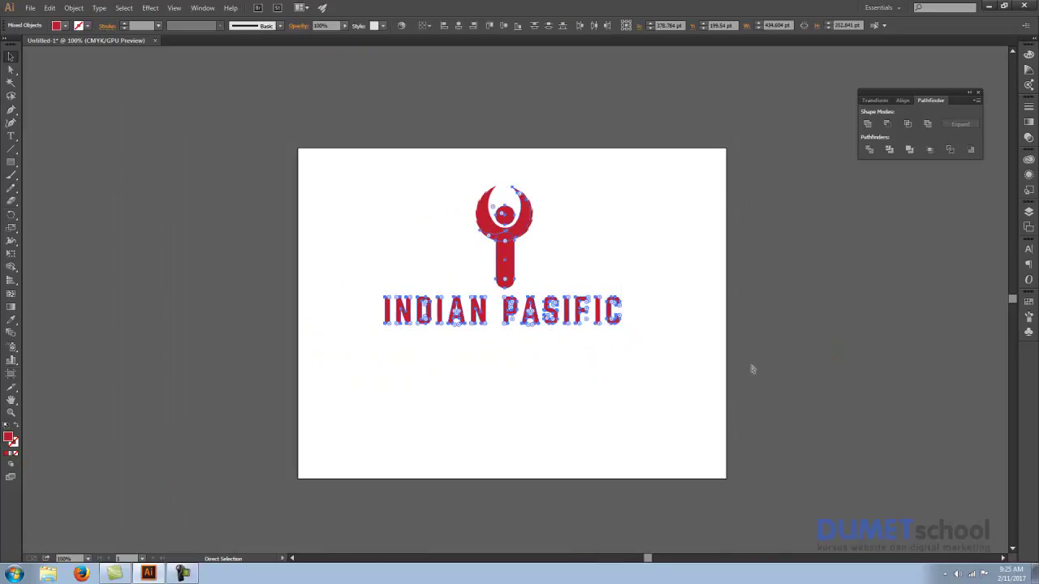
key("ctrl+g")
Centre the group horizontally and vertically relative to the artboard.
left_click(424, 26)
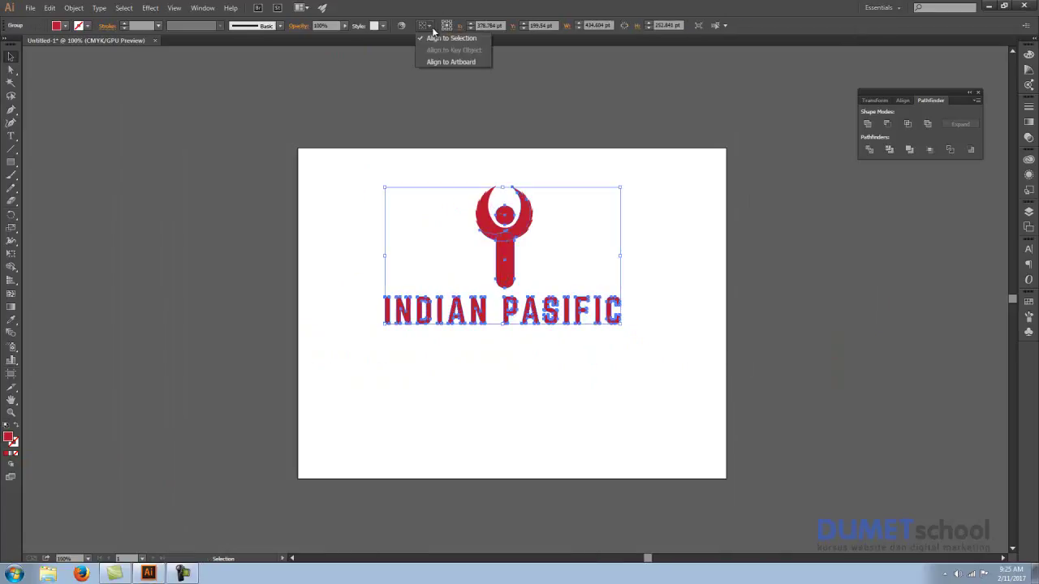
left_click(445, 63)
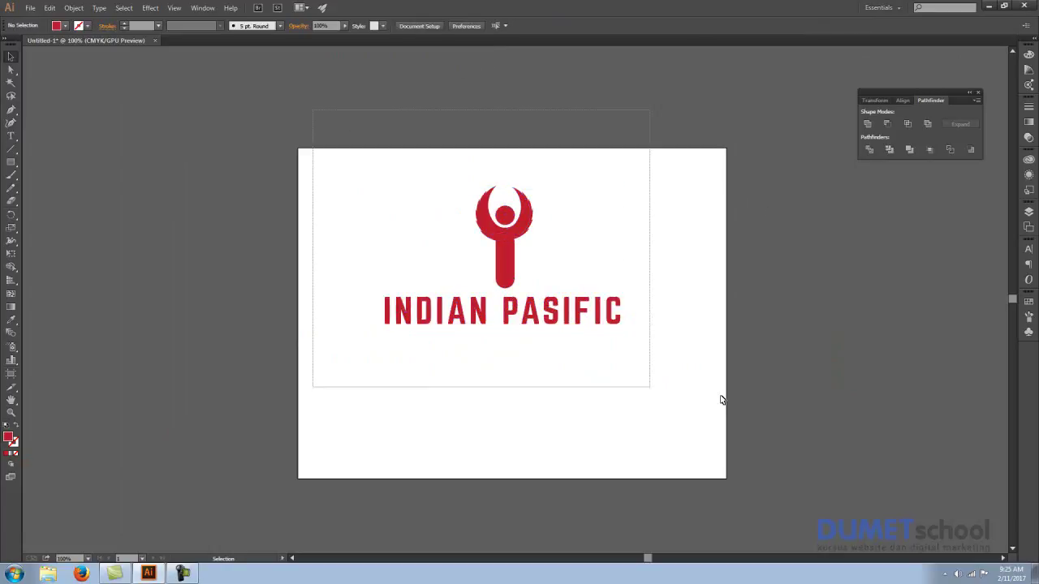
left_click(458, 25)
left_click(506, 25)
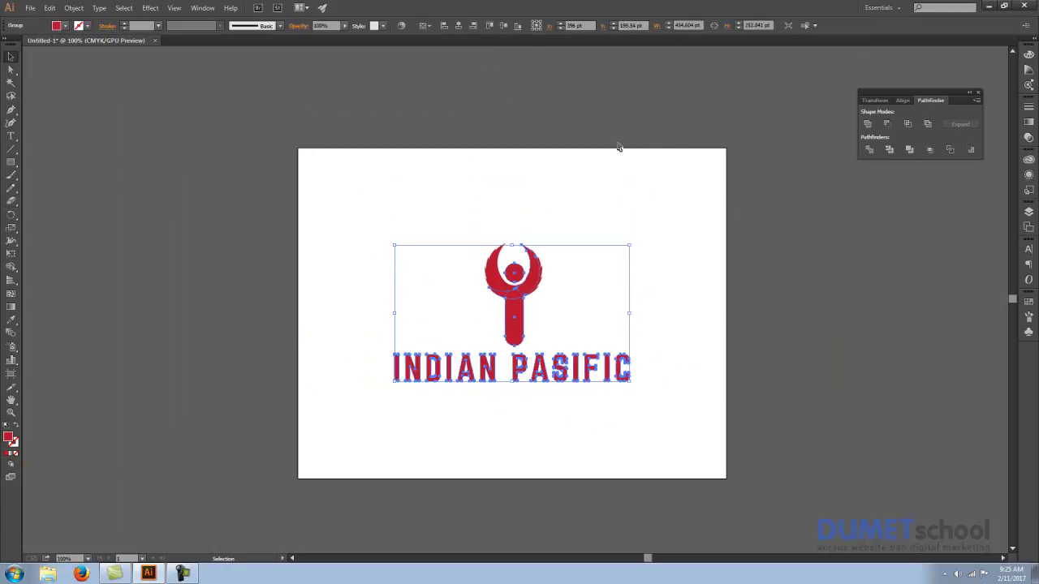
left_click(719, 257)
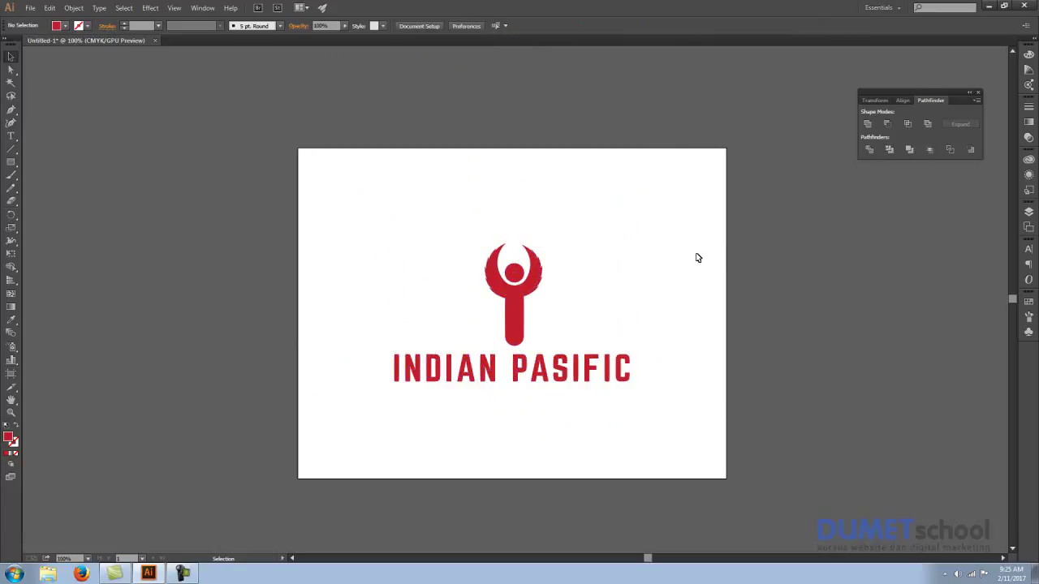
scroll(543, 306, "up", 1)
scroll(547, 325, "up", 1)
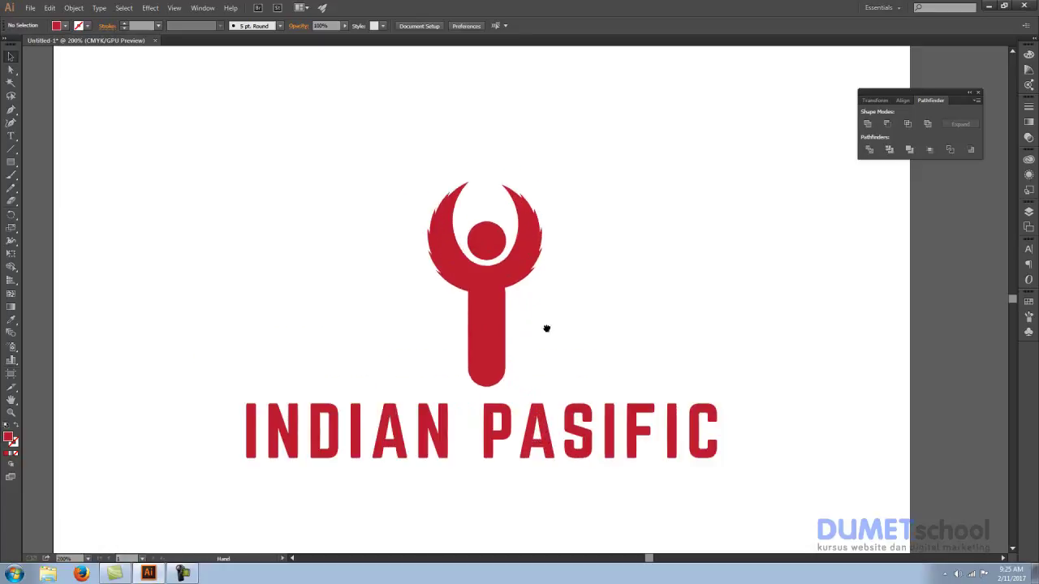
scroll(547, 288, "up", 1)
scroll(498, 286, "down", 1)
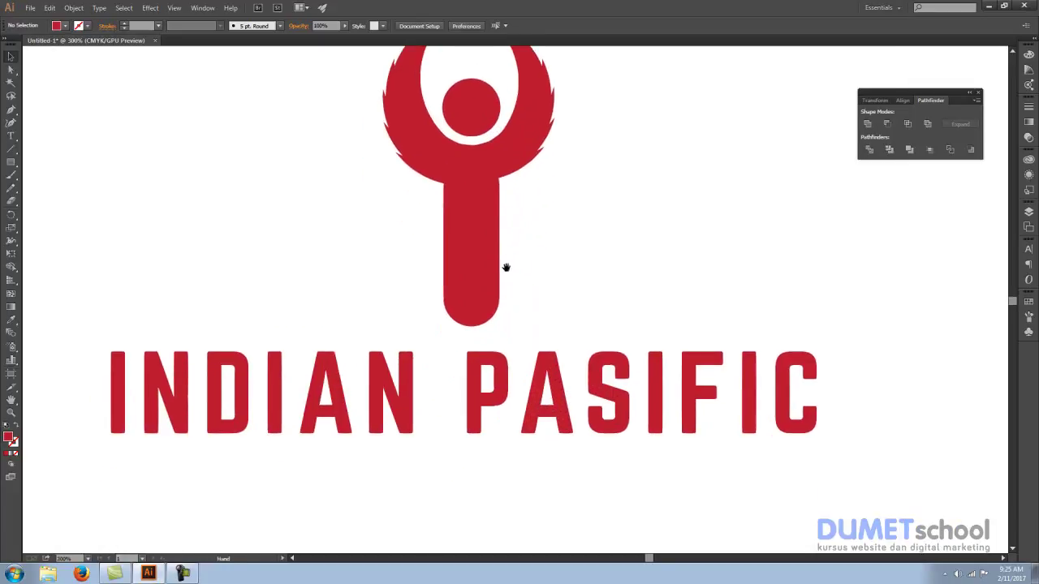
scroll(506, 272, "down", 1)
scroll(519, 266, "down", 1)
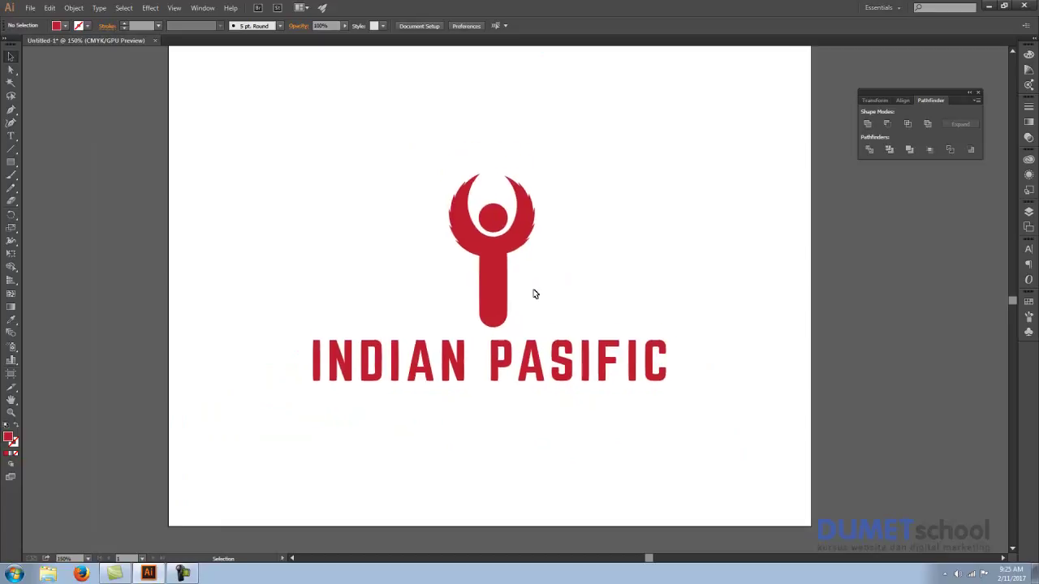
scroll(535, 293, "down", 1)
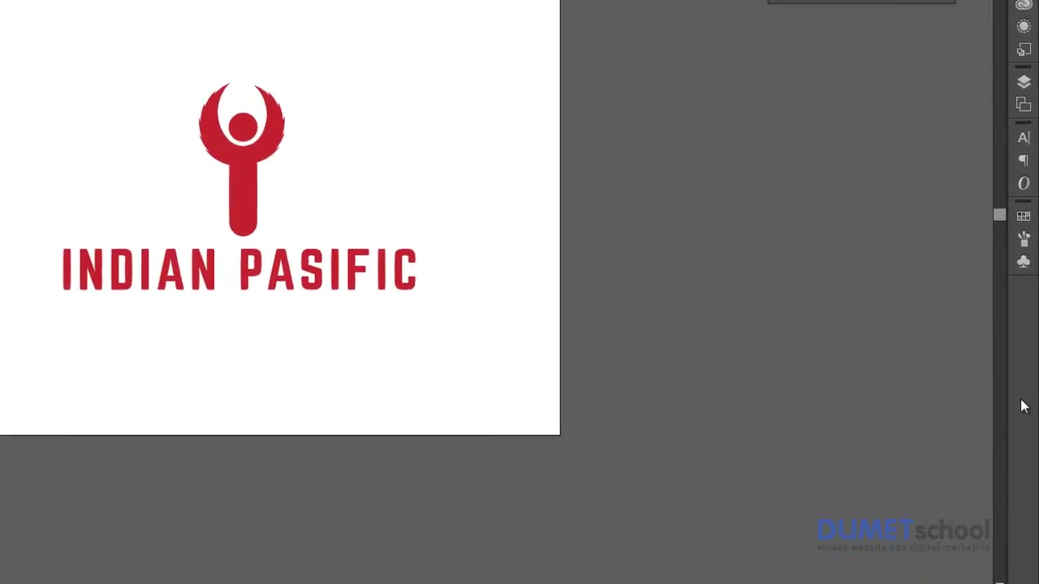
left_click_drag(155, 54, 393, 188)
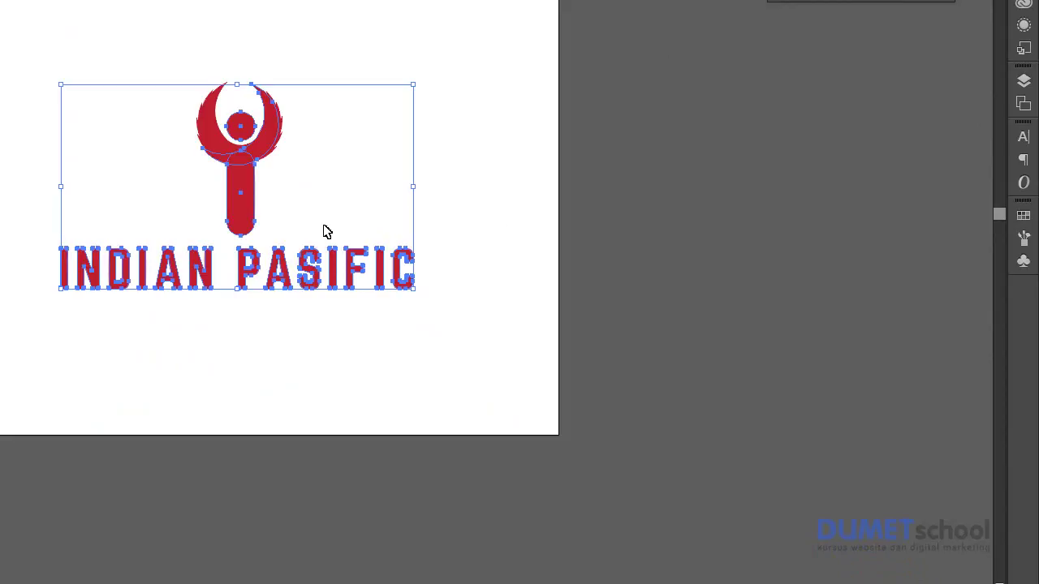
left_click(518, 213)
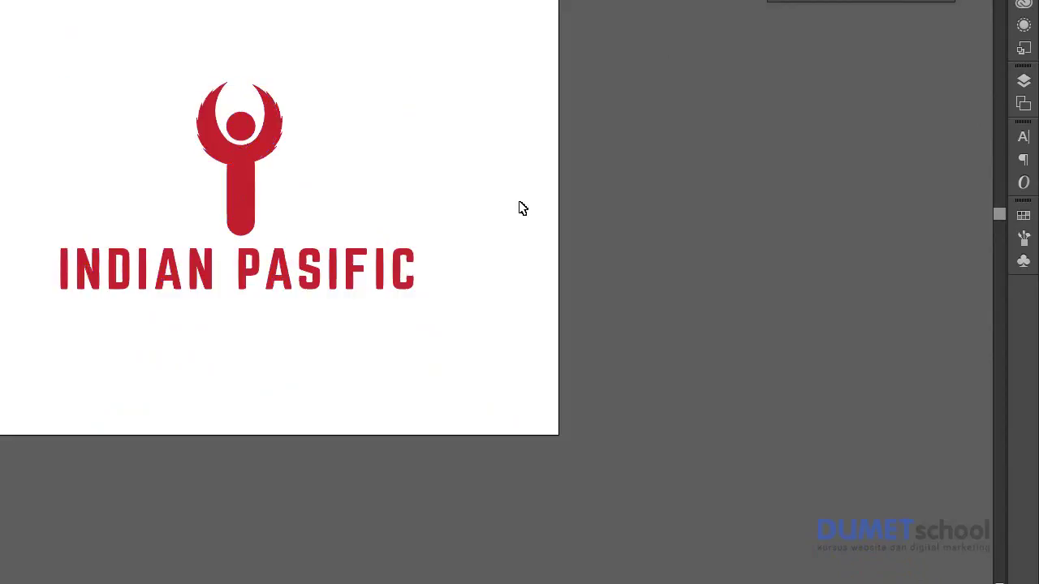